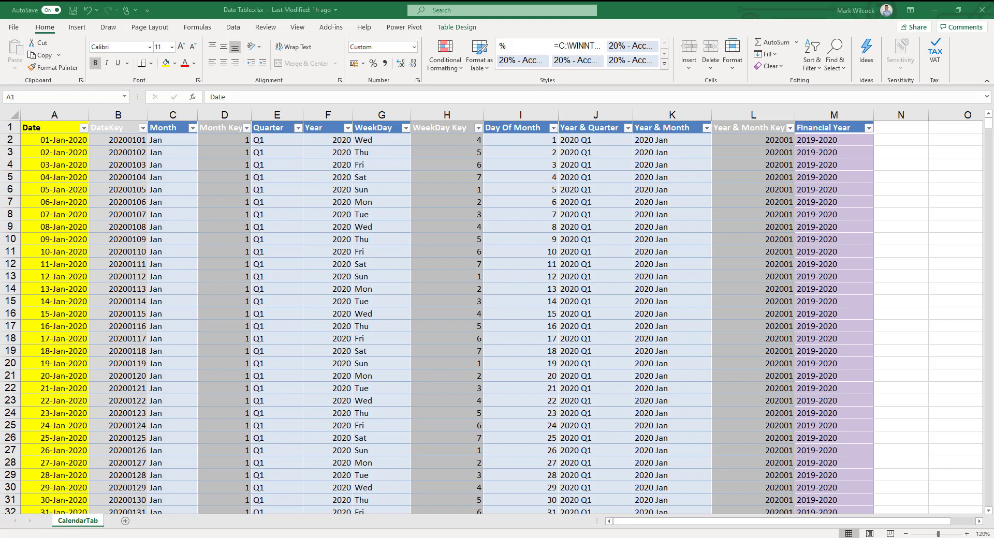
Check the date range runs to 31-Dec-2022, then select the Quarter, Month and Year columns.
{"action": "left_click", "coordinate": [44, 130]}
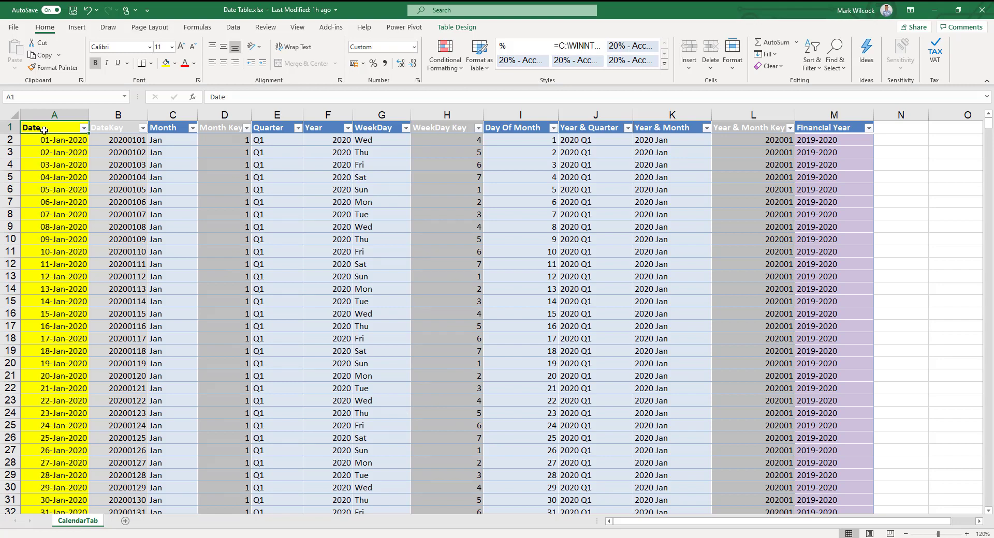
{"action": "key", "text": "ctrl+Down"}
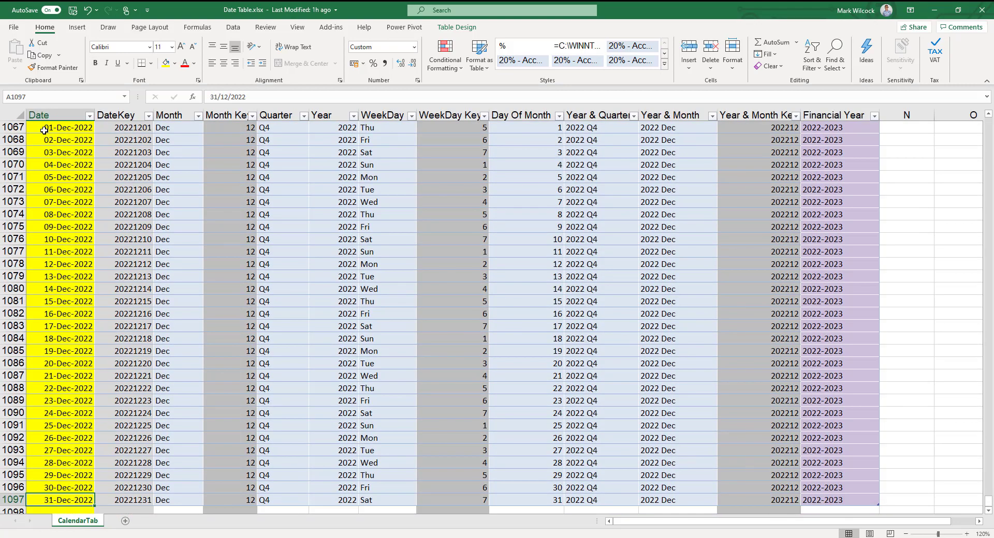
{"action": "key", "text": "ctrl+Up"}
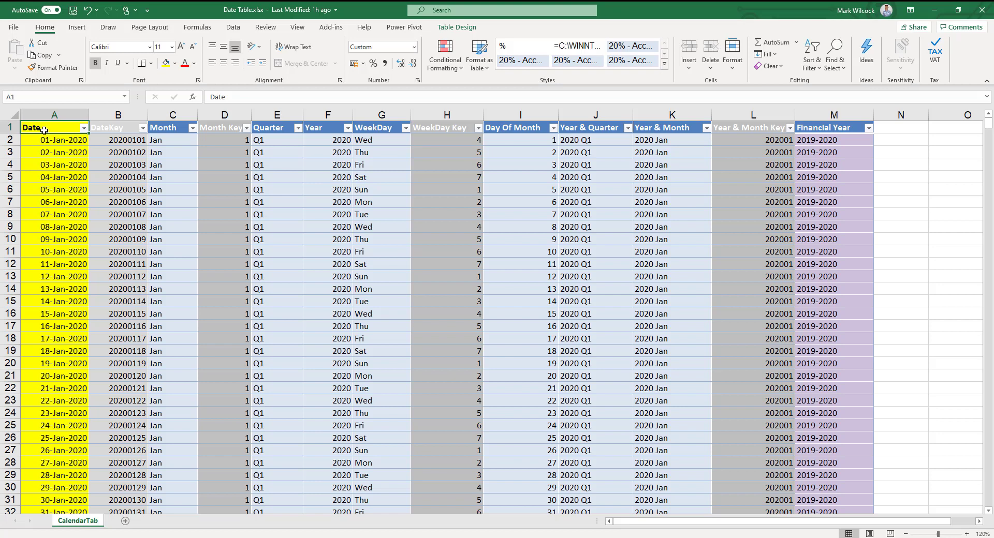
{"action": "left_click", "coordinate": [264, 115]}
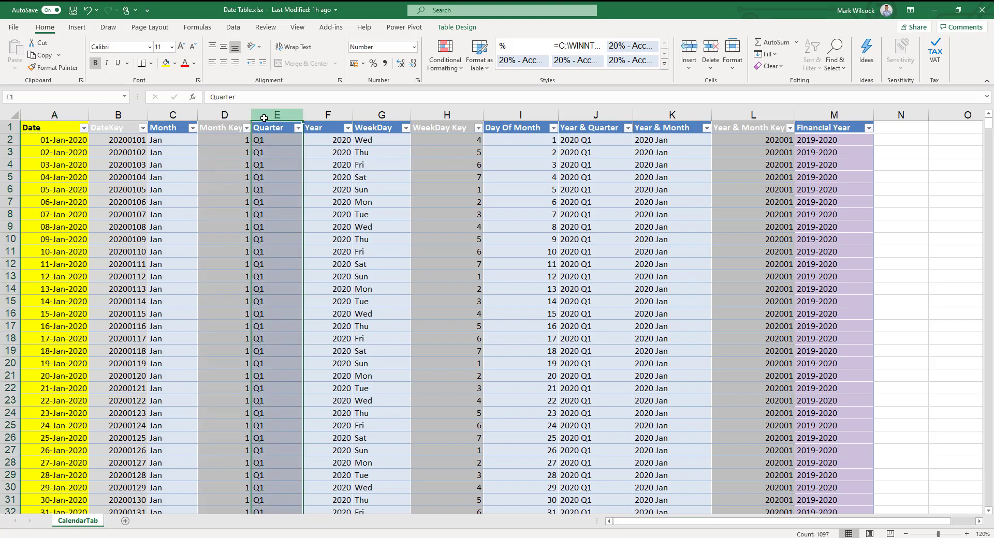
{"action": "left_click", "coordinate": [173, 115]}
{"action": "left_click", "coordinate": [326, 119]}
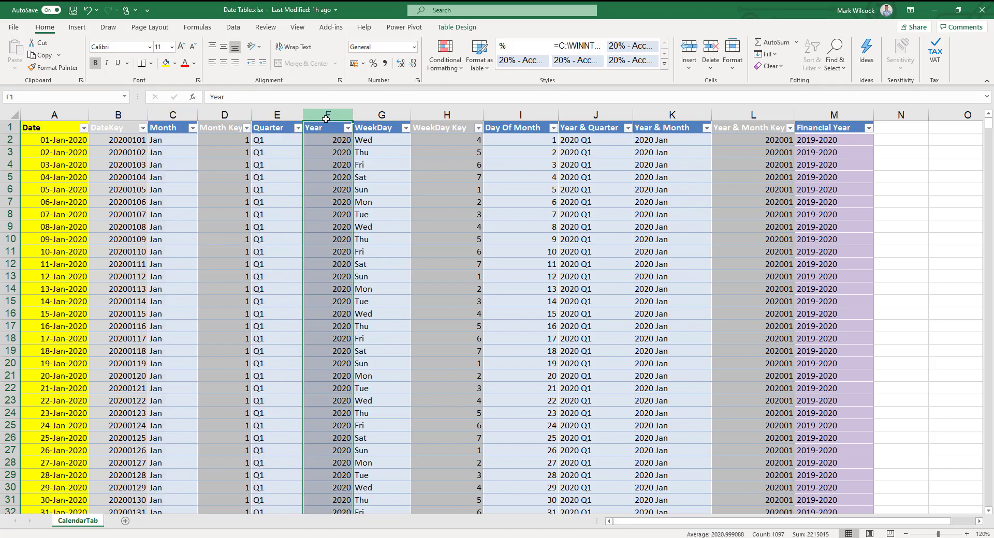
Select the 01-Apr-2020 row, where the financial year becomes 2020-2021.
{"action": "scroll", "coordinate": [69, 326], "scroll_direction": "down", "scroll_amount": 20}
{"action": "left_click", "coordinate": [69, 326]}
{"action": "key", "text": "shift+space"}
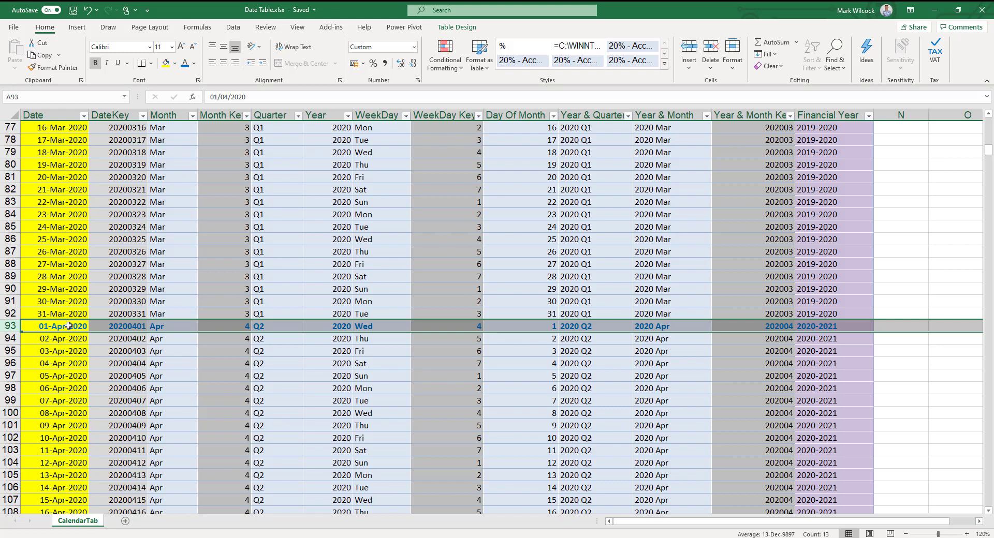
{"action": "key", "text": "Right"}
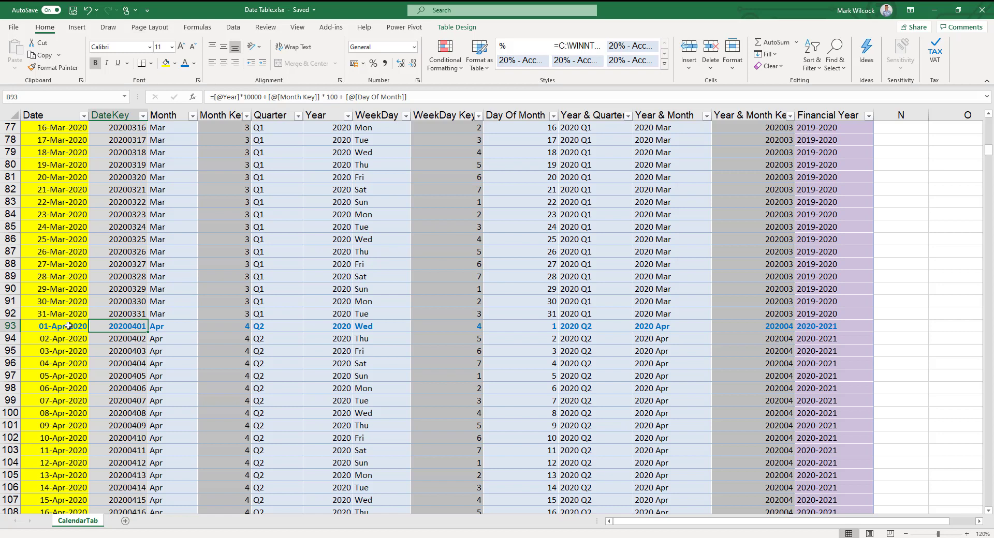
{"action": "key", "text": "Right"}
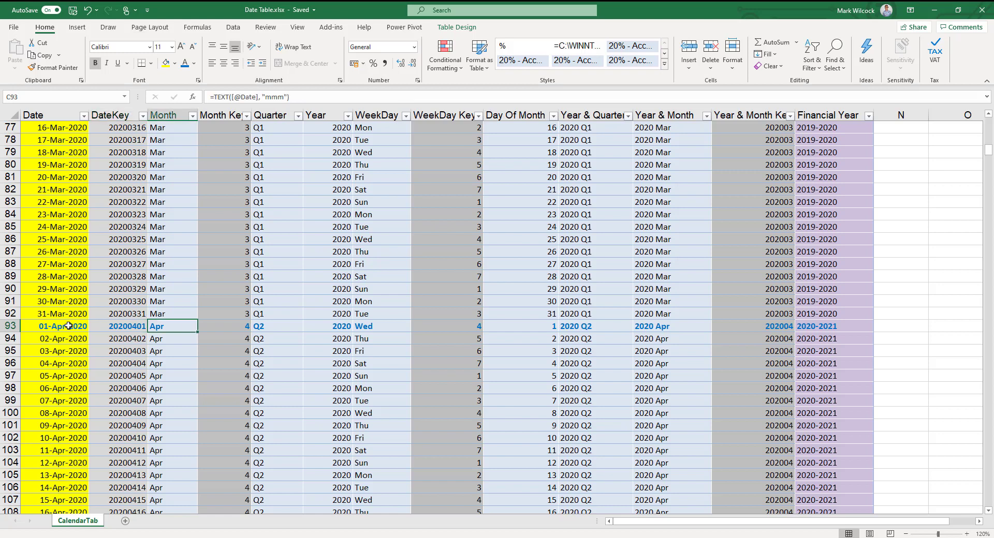
{"action": "key", "text": "Right"}
{"action": "key", "text": "Right"}
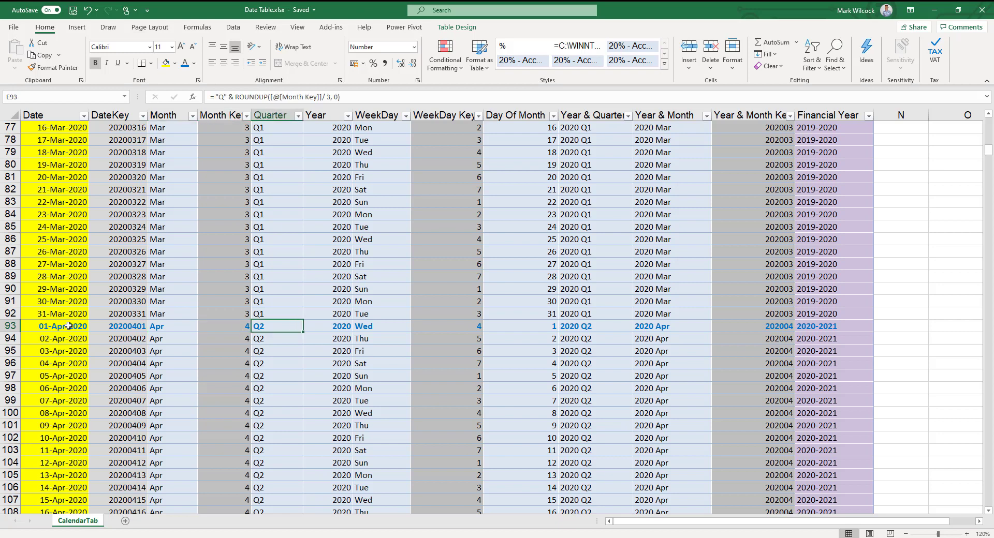
{"action": "key", "text": "Right"}
{"action": "key", "text": "Right"}
{"action": "key", "text": "Right"}
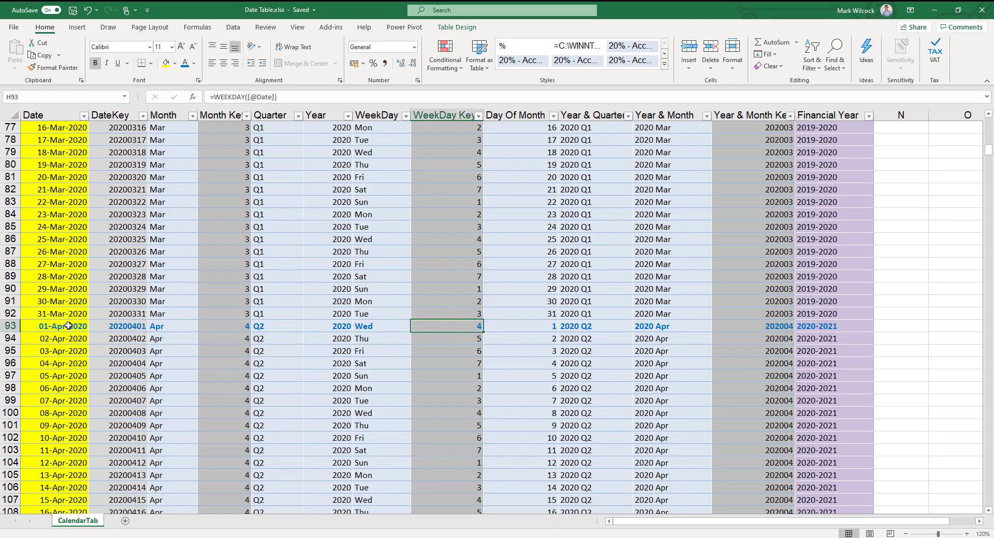
{"action": "key", "text": "Right"}
{"action": "key", "text": "Right"}
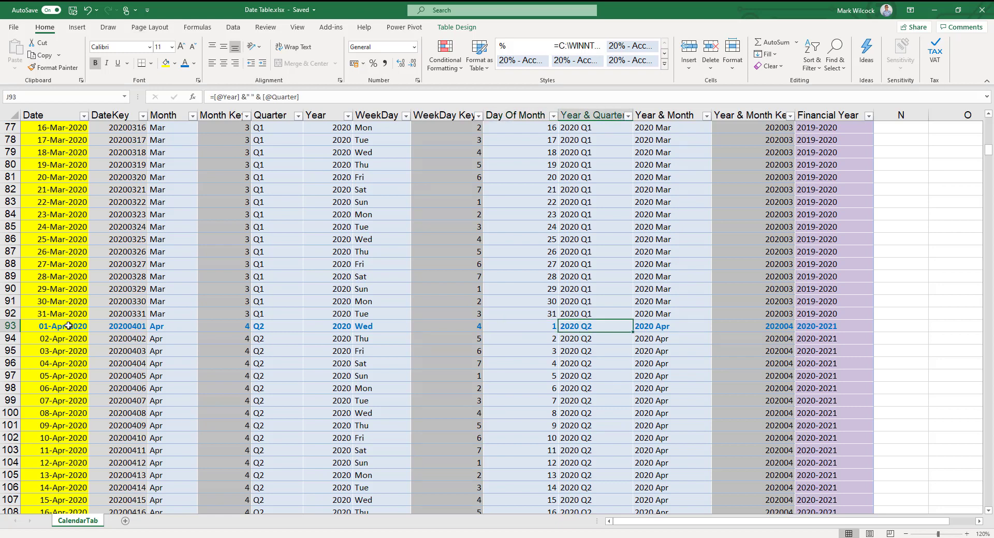
{"action": "key", "text": "Right"}
{"action": "key", "text": "Right"}
{"action": "key", "text": "Right"}
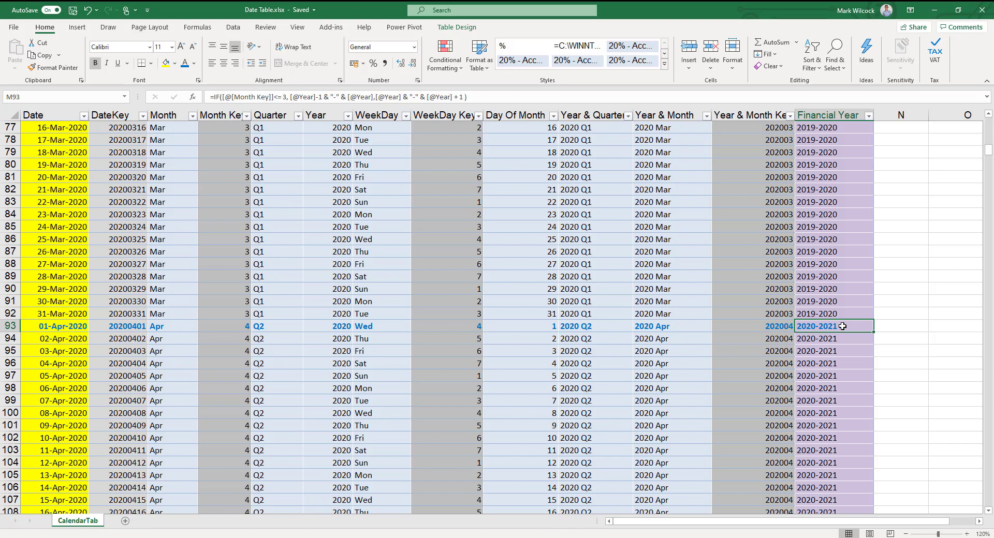
{"action": "left_click", "coordinate": [823, 312]}
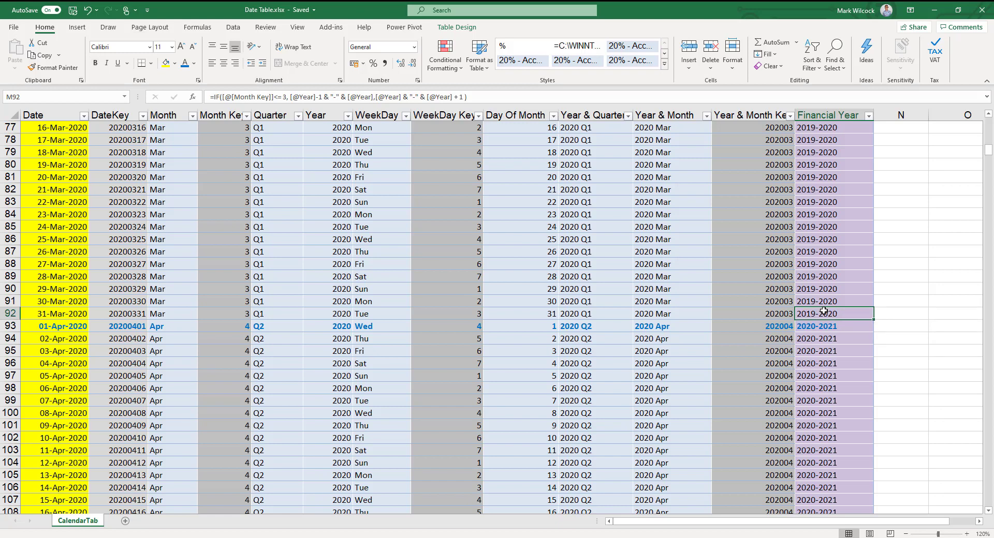
{"action": "key", "text": "ctrl+z"}
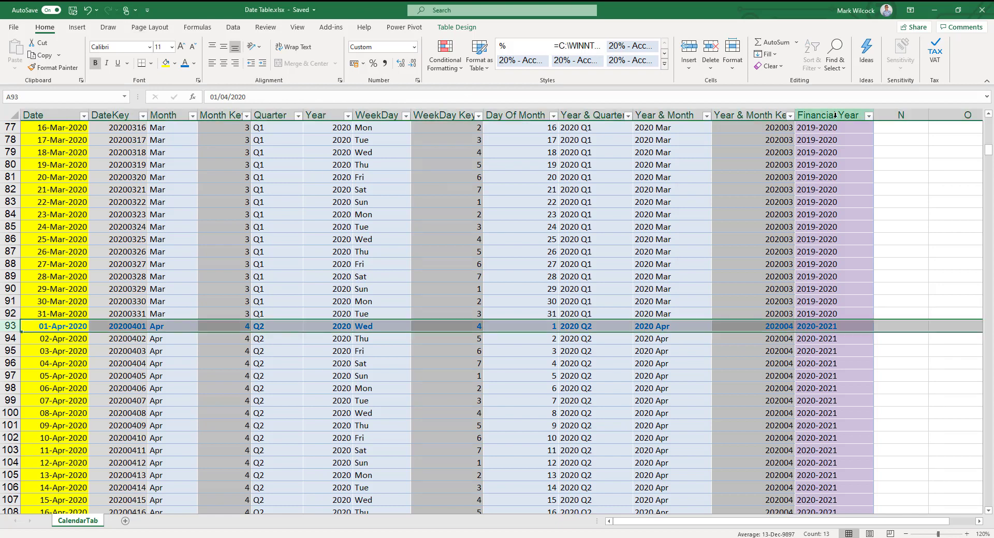
Review the Financial Year, Month, Quarter, Year, WeekDay, Day Of Month, Year & Quarter and Year & Month columns.
{"action": "left_click", "coordinate": [835, 116]}
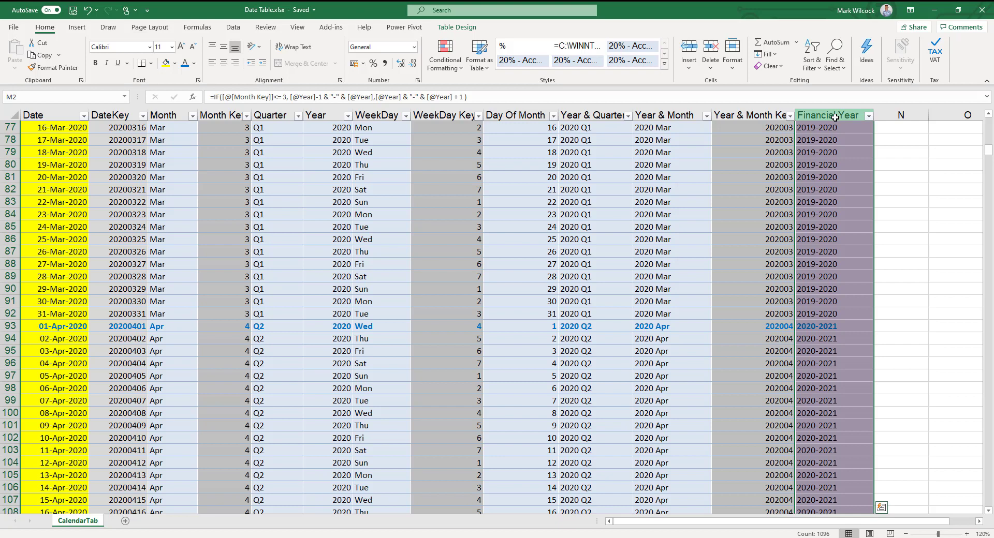
{"action": "left_click", "coordinate": [164, 116]}
{"action": "left_click", "coordinate": [272, 117], "text": "ctrl"}
{"action": "left_click", "coordinate": [322, 119], "text": "ctrl"}
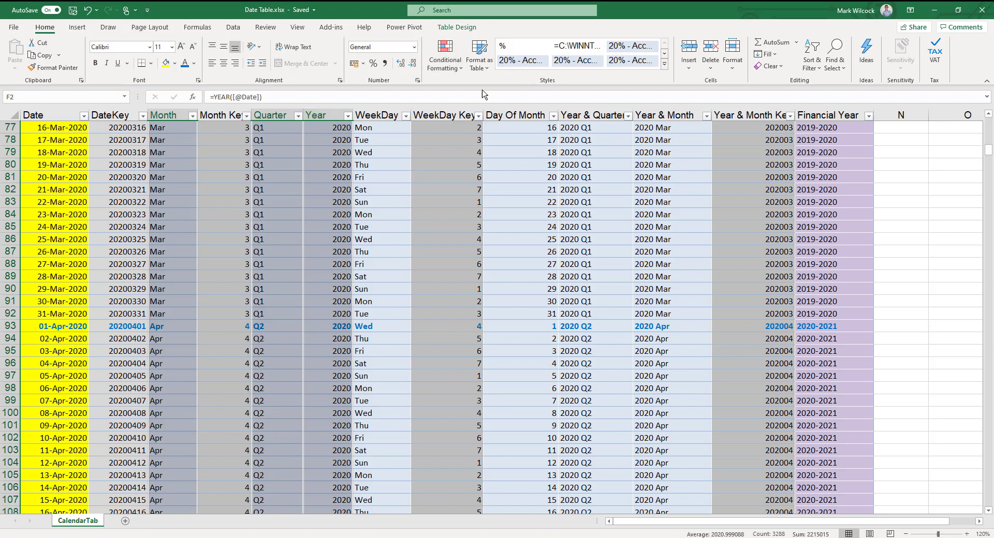
{"action": "left_click", "coordinate": [392, 116]}
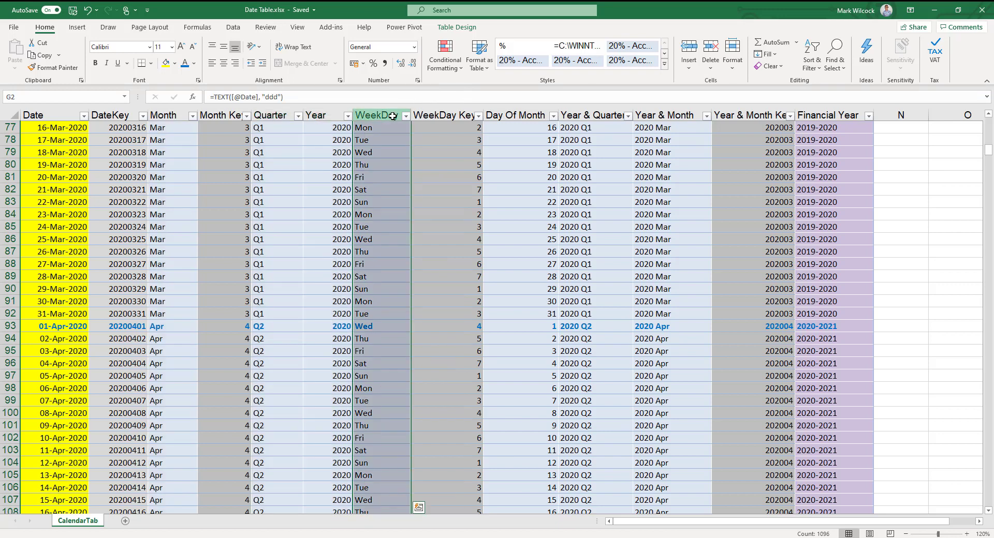
{"action": "left_click", "coordinate": [525, 118]}
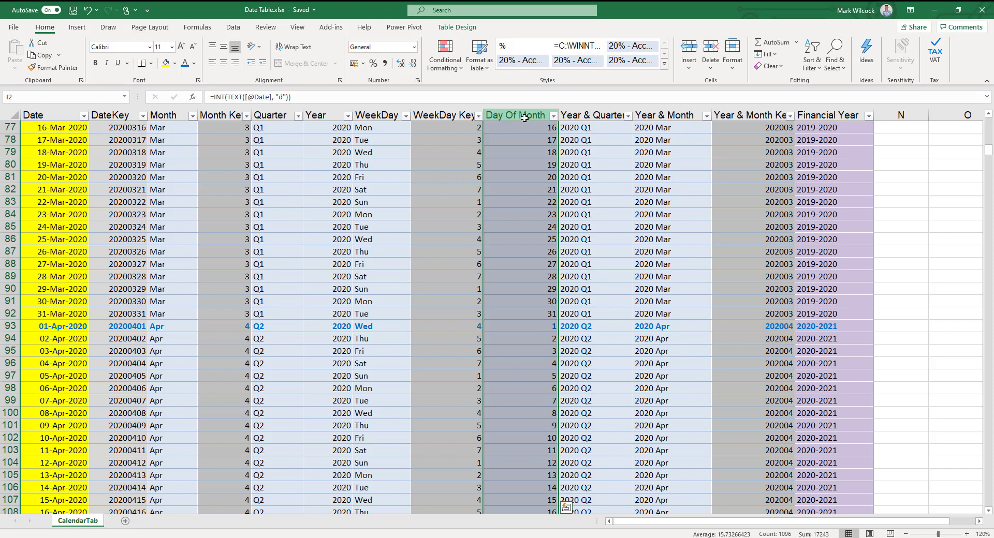
{"action": "left_click", "coordinate": [623, 118]}
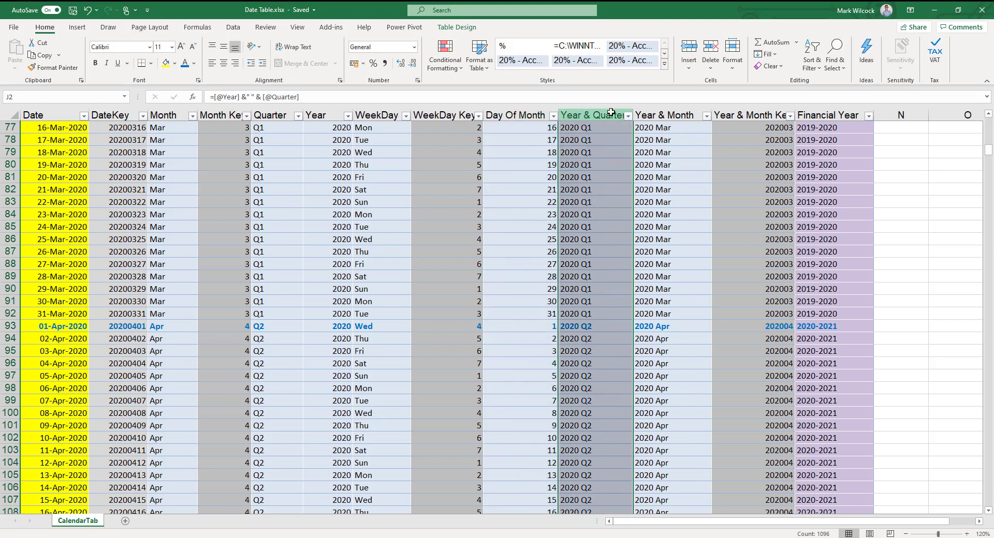
{"action": "left_click", "coordinate": [674, 118], "text": "shift"}
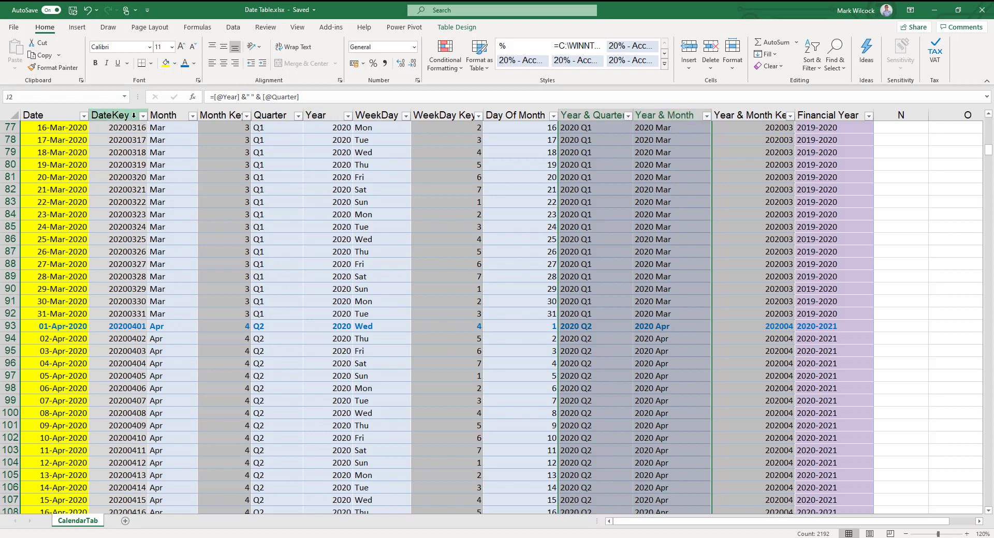
Review the DateKey, Month Key and WeekDay Key columns beside their labels, then return to the table's start.
{"action": "left_click", "coordinate": [133, 117]}
{"action": "left_click", "coordinate": [222, 111]}
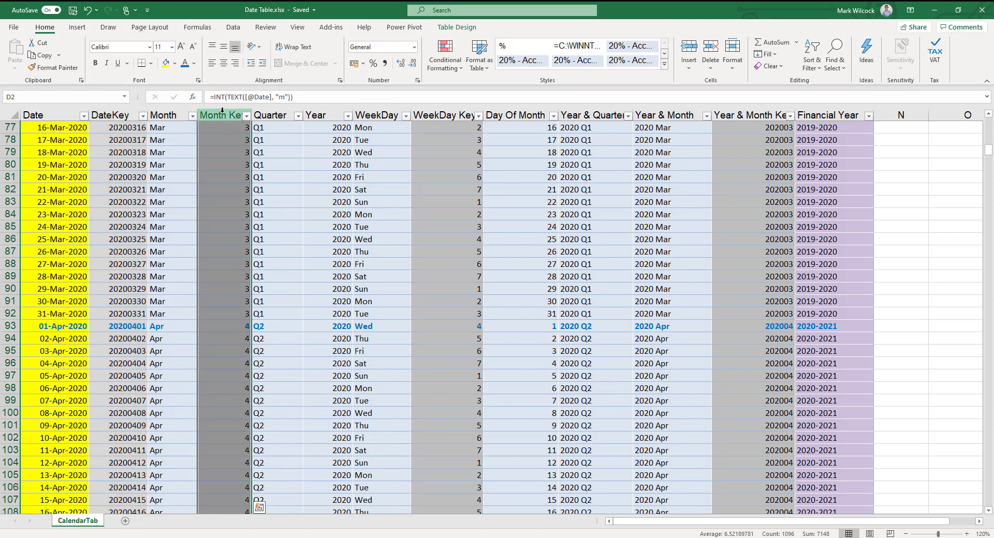
{"action": "left_click_drag", "start_coordinate": [222, 110], "coordinate": [182, 115]}
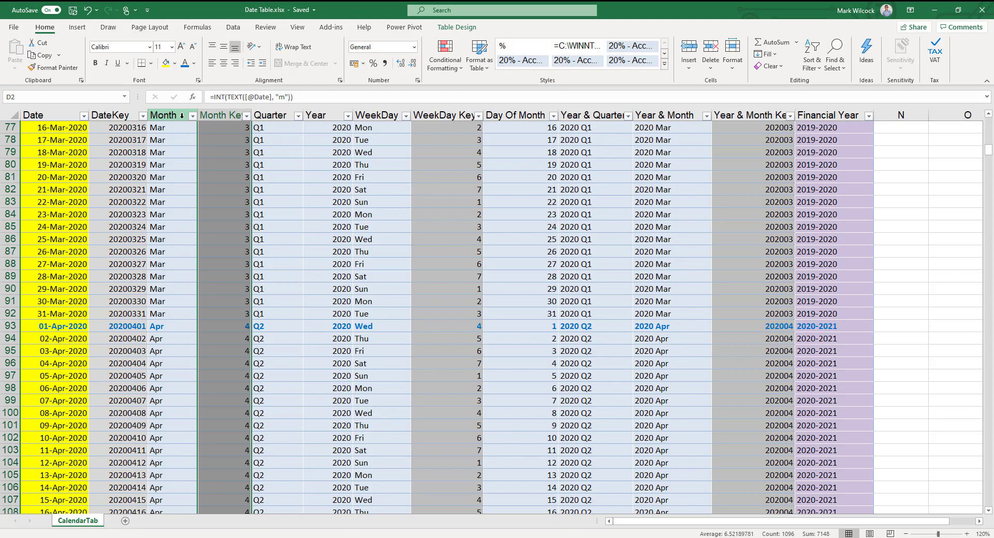
{"action": "left_click", "coordinate": [441, 111]}
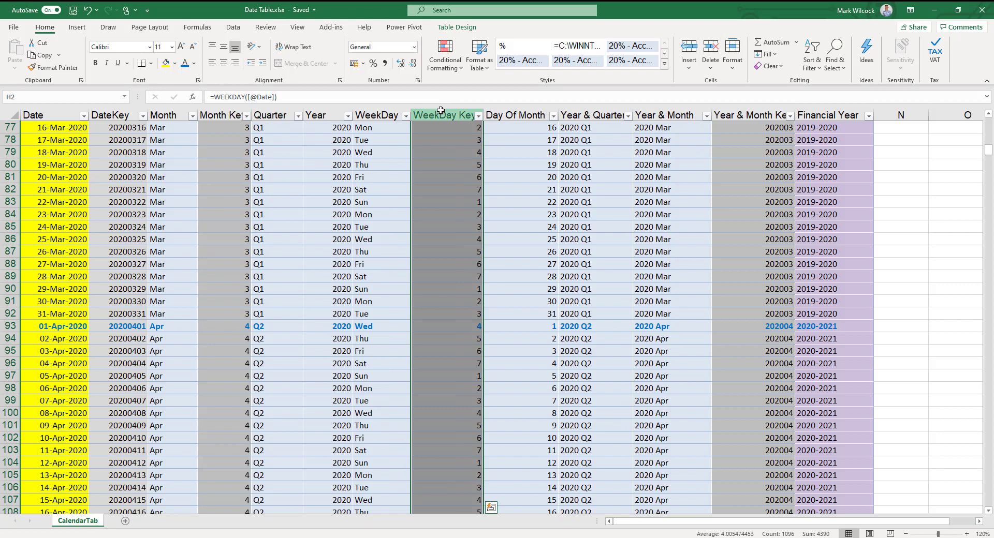
{"action": "left_click", "coordinate": [386, 115]}
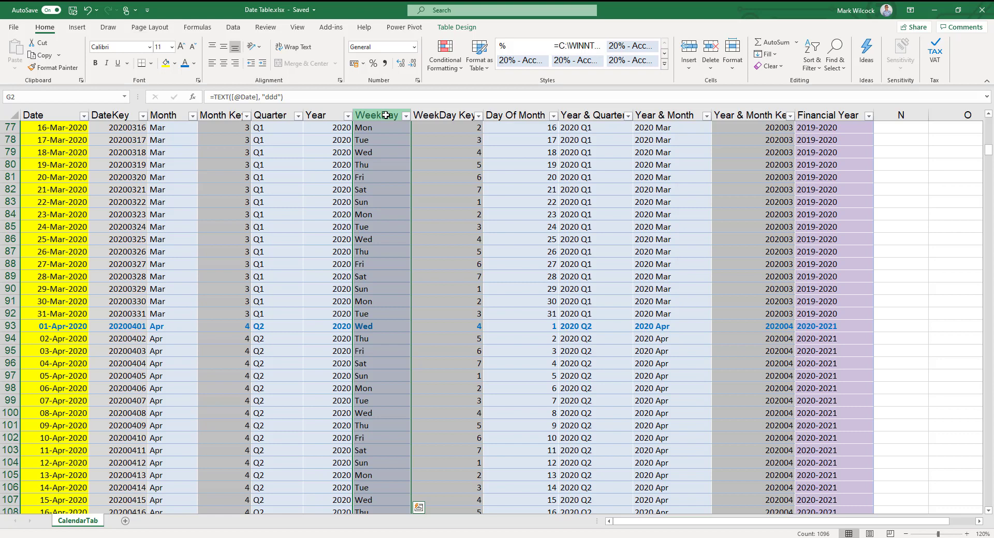
{"action": "key", "text": "ctrl+Left"}
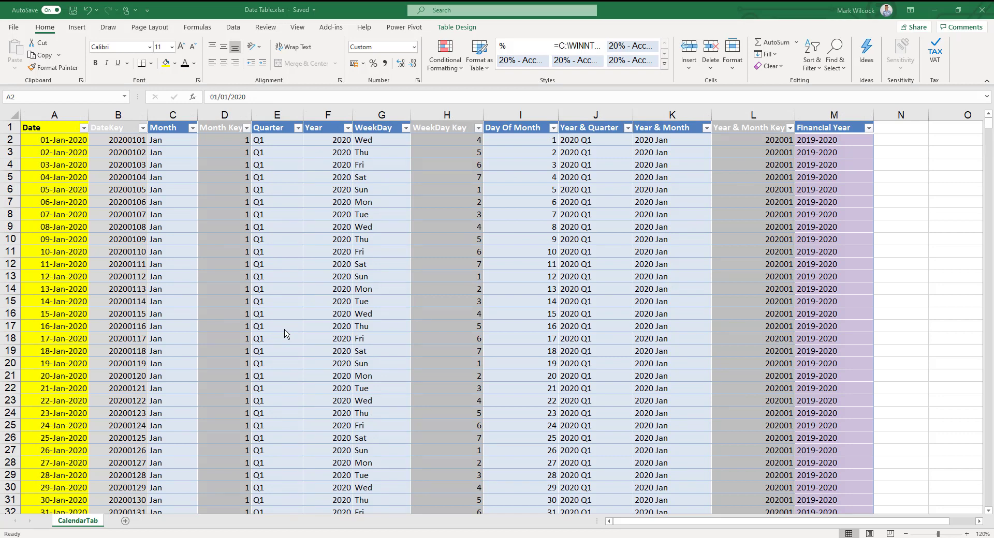
Select the first date, 01-Jan-2020, in the Excel calendar table.
{"action": "left_click", "coordinate": [68, 140]}
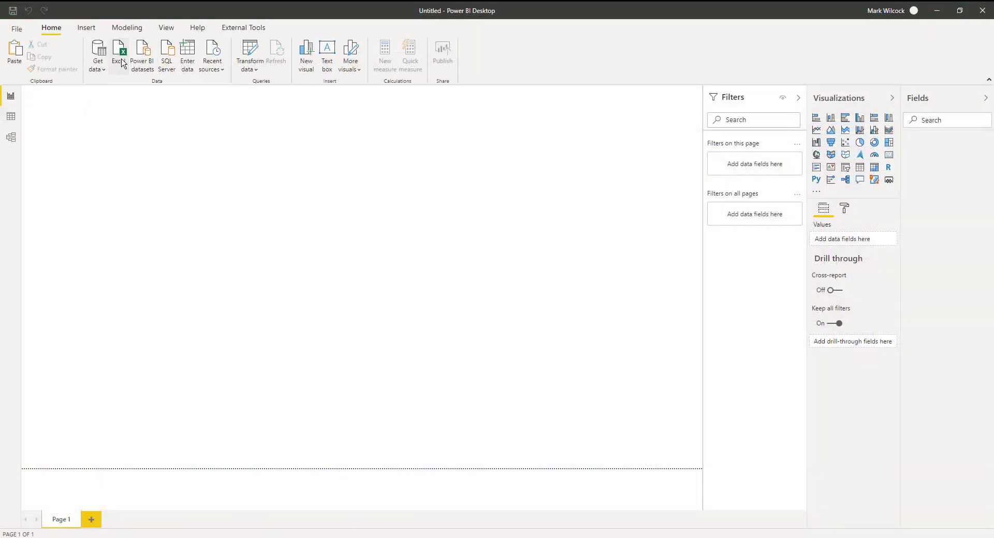
Import the DateTable sheet from Date Table.xlsx into Power Query.
{"action": "left_click", "coordinate": [122, 63]}
{"action": "left_click", "coordinate": [223, 88]}
{"action": "left_click", "coordinate": [617, 436]}
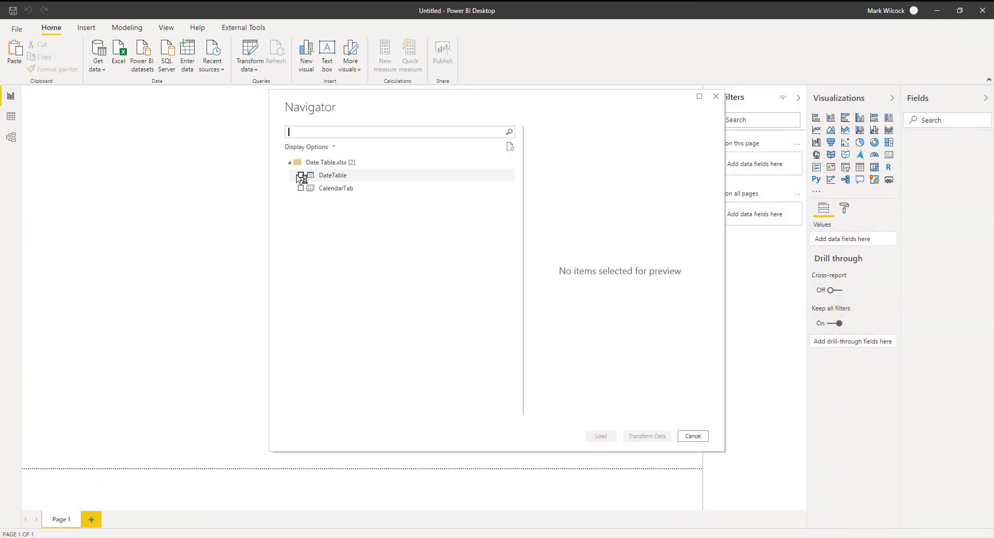
{"action": "left_click", "coordinate": [300, 176]}
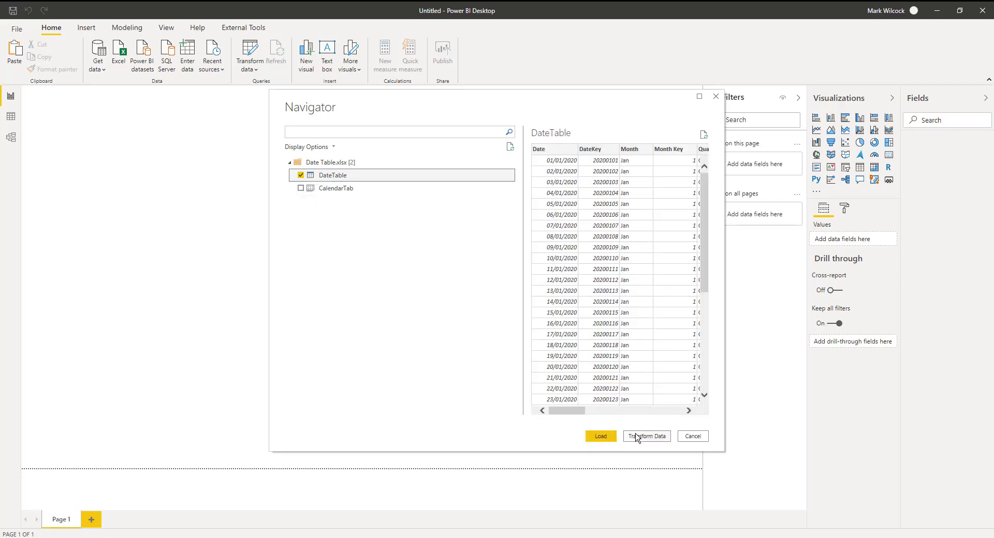
{"action": "left_click", "coordinate": [640, 437]}
Rename the query to Calendar.
{"action": "left_click_drag", "start_coordinate": [899, 121], "coordinate": [853, 125]}
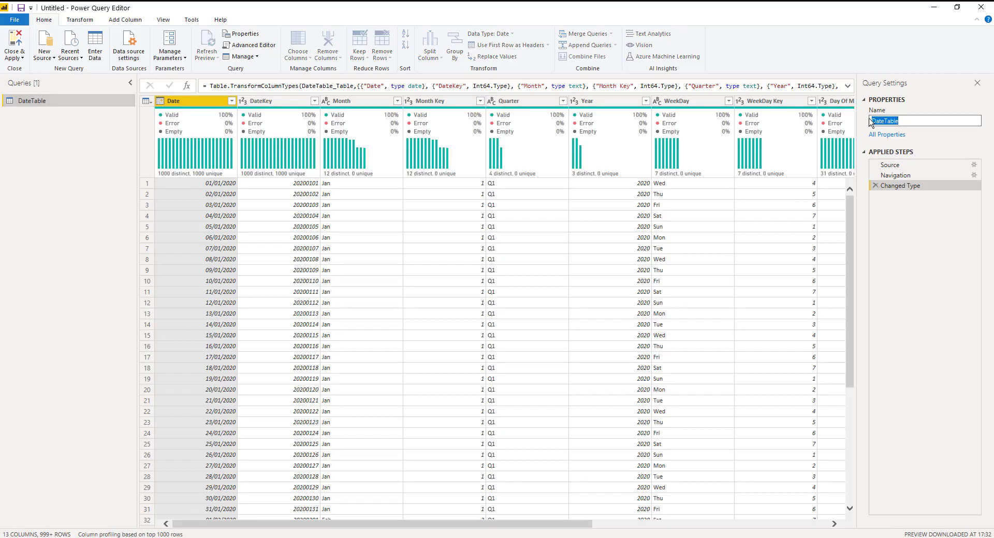
{"action": "type", "text": "Calendar"}
{"action": "key", "text": "Return"}
{"action": "left_click_drag", "start_coordinate": [564, 524], "coordinate": [767, 524]}
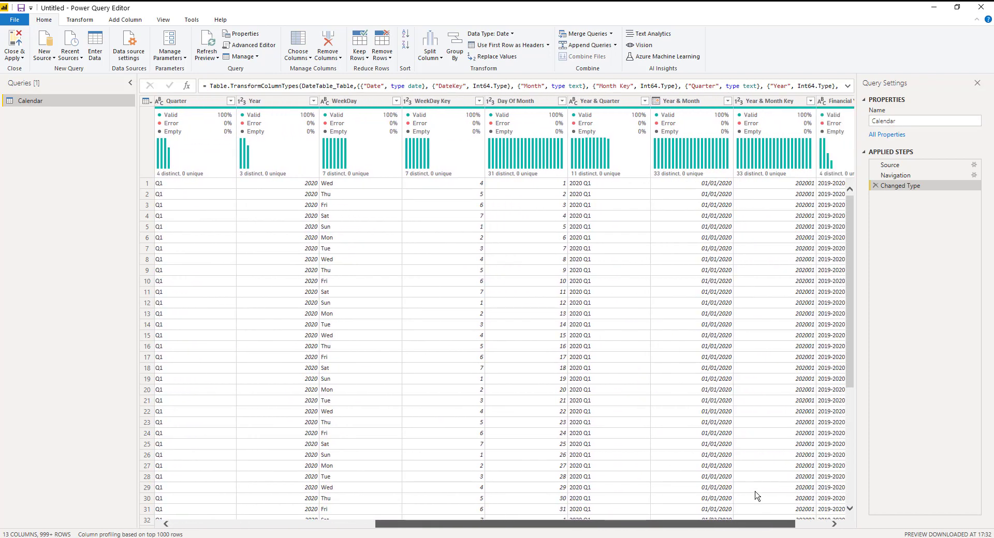
Change the Year & Month column to Text, replacing the current type conversion.
{"action": "left_click", "coordinate": [656, 101]}
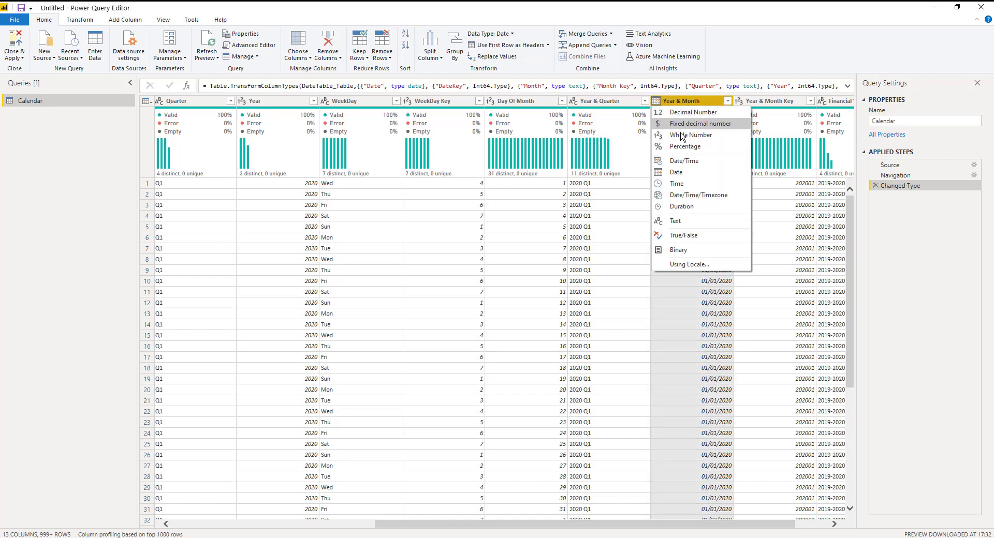
{"action": "left_click", "coordinate": [688, 223]}
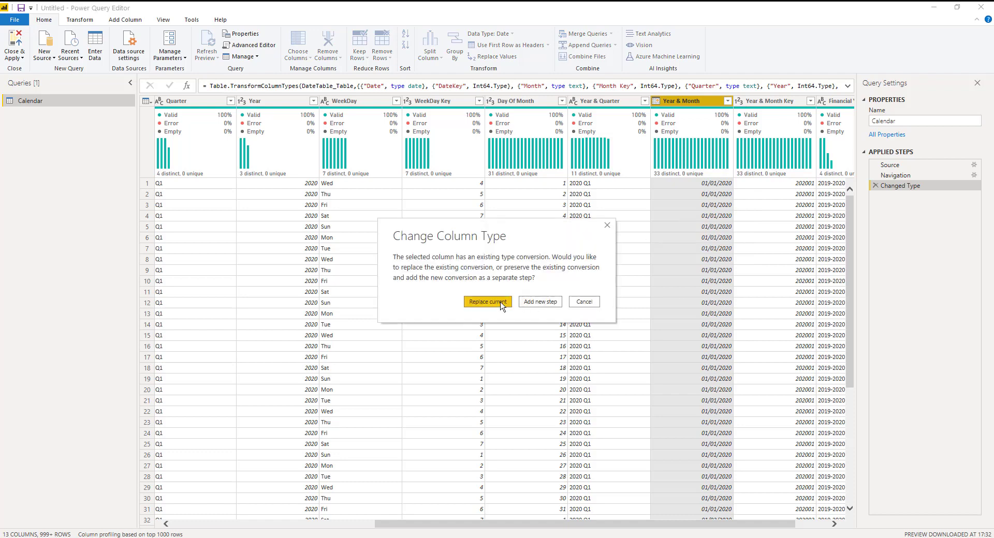
{"action": "left_click", "coordinate": [504, 303]}
{"action": "left_click_drag", "start_coordinate": [444, 525], "coordinate": [185, 526]}
Remove the DateKey column from the Calendar query.
{"action": "left_click", "coordinate": [287, 105]}
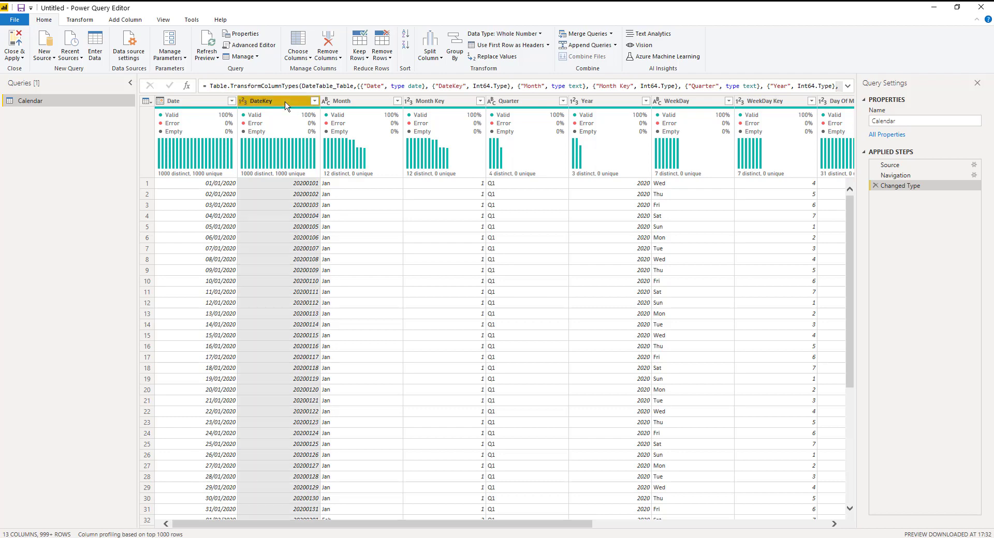
{"action": "right_click", "coordinate": [286, 105]}
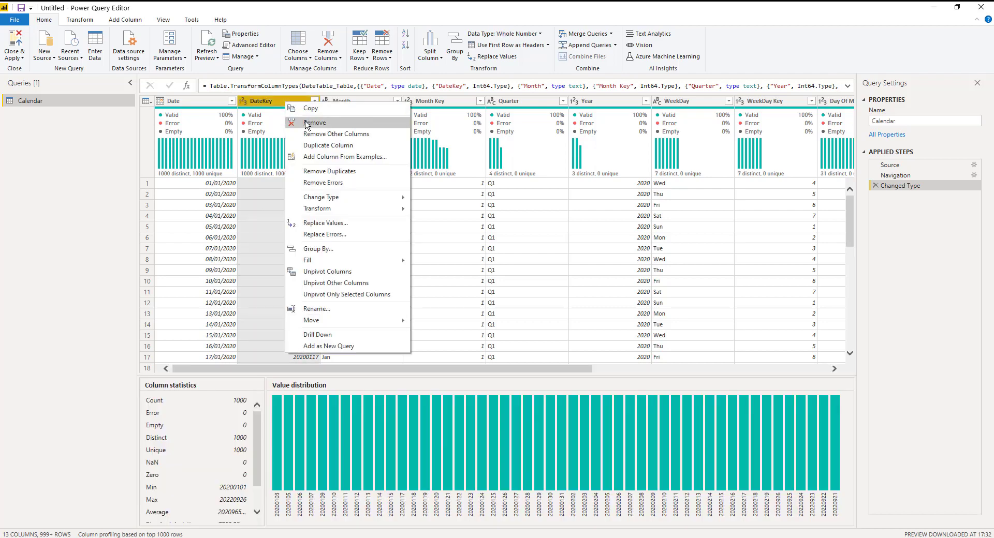
{"action": "left_click", "coordinate": [307, 125]}
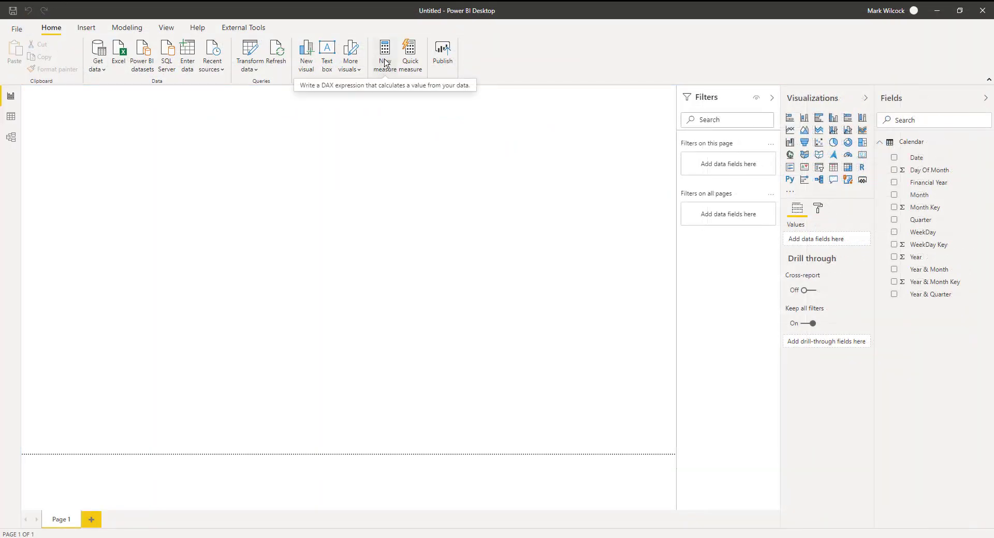
Create the measure Number of Days = COUNTROWS('Calendar') and add it to the report page.
{"action": "left_click", "coordinate": [387, 63]}
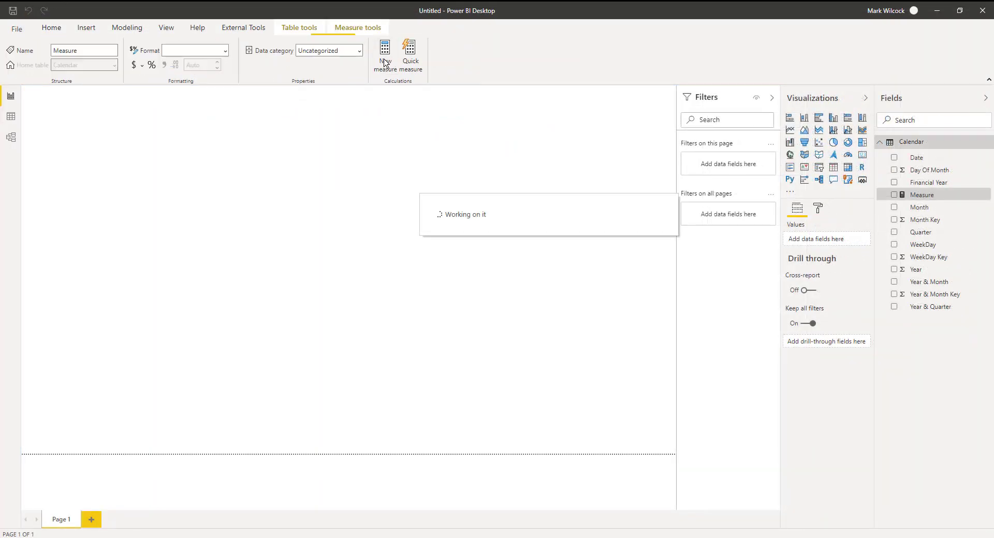
{"action": "left_click", "coordinate": [144, 98]}
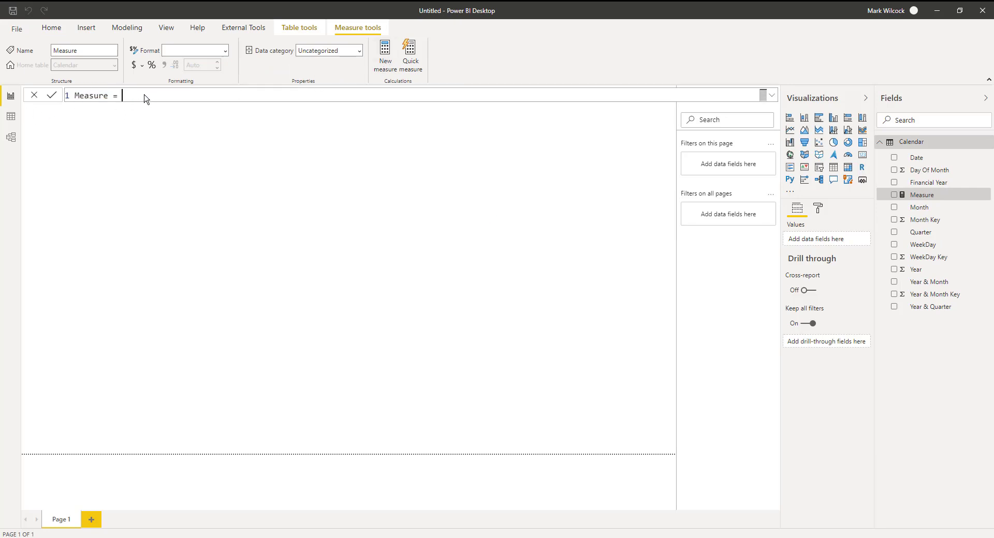
{"action": "left_click_drag", "start_coordinate": [128, 96], "coordinate": [60, 94]}
{"action": "key", "text": "End"}
{"action": "type", "text": "Number of Days = COUNTROWS('Calendar')"}
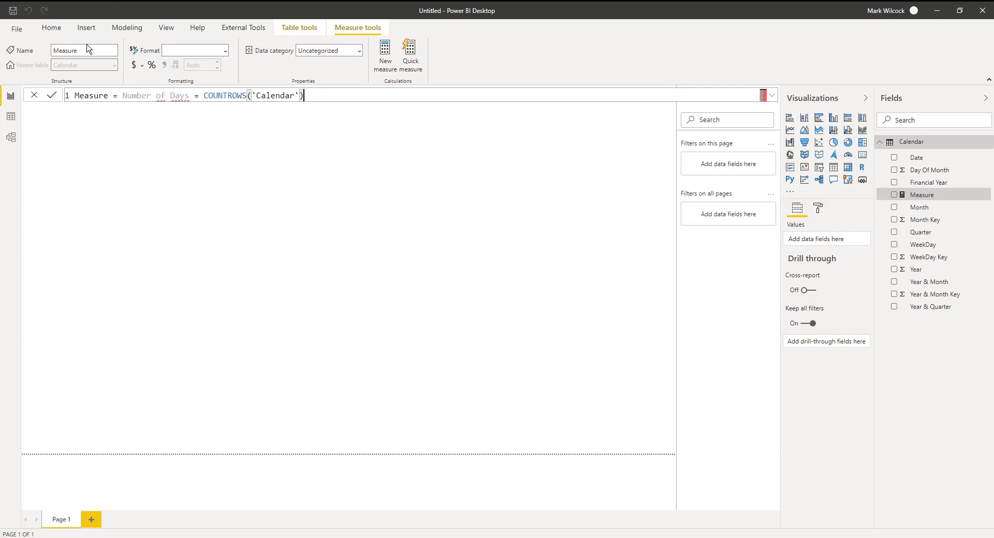
{"action": "key", "text": "shift+Home"}
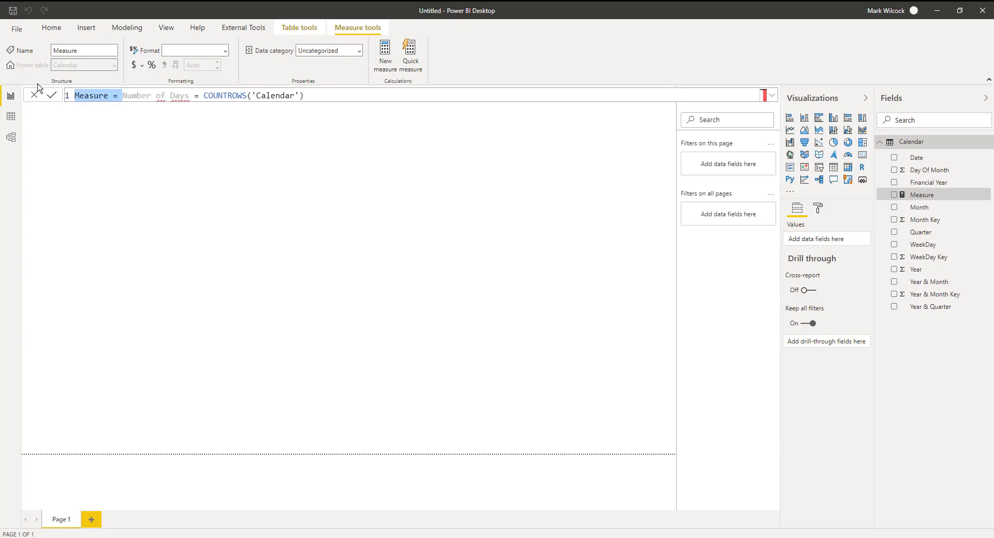
{"action": "key", "text": "Delete"}
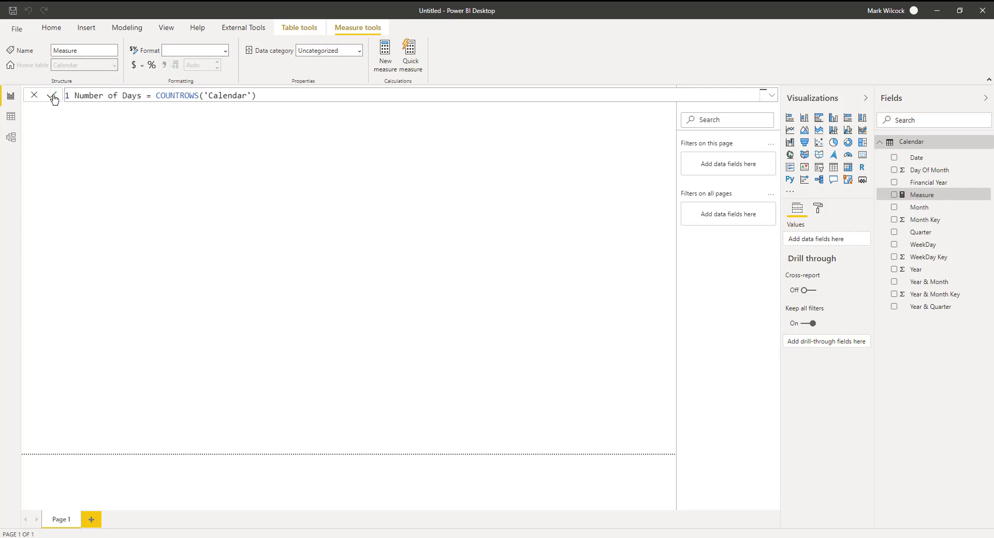
{"action": "left_click", "coordinate": [52, 95]}
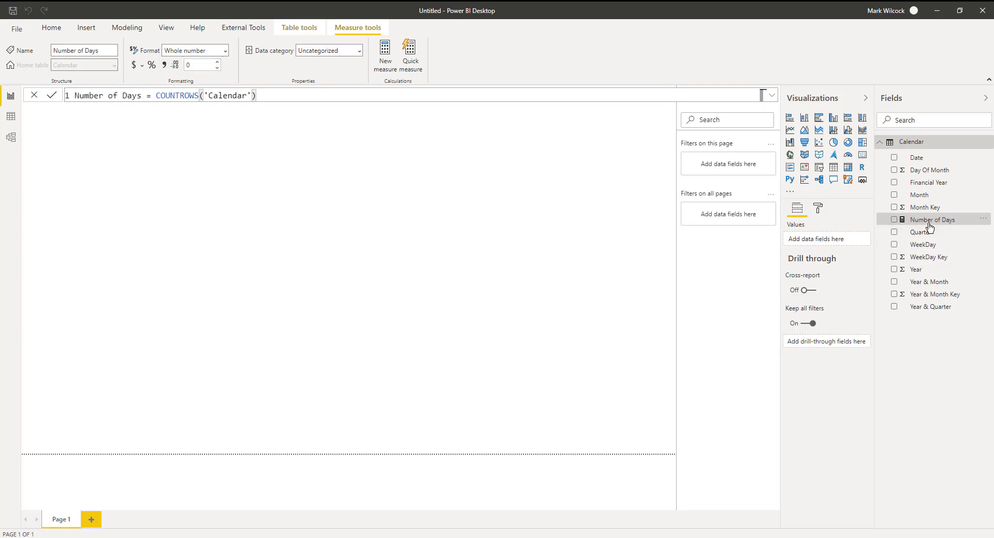
{"action": "left_click", "coordinate": [893, 220]}
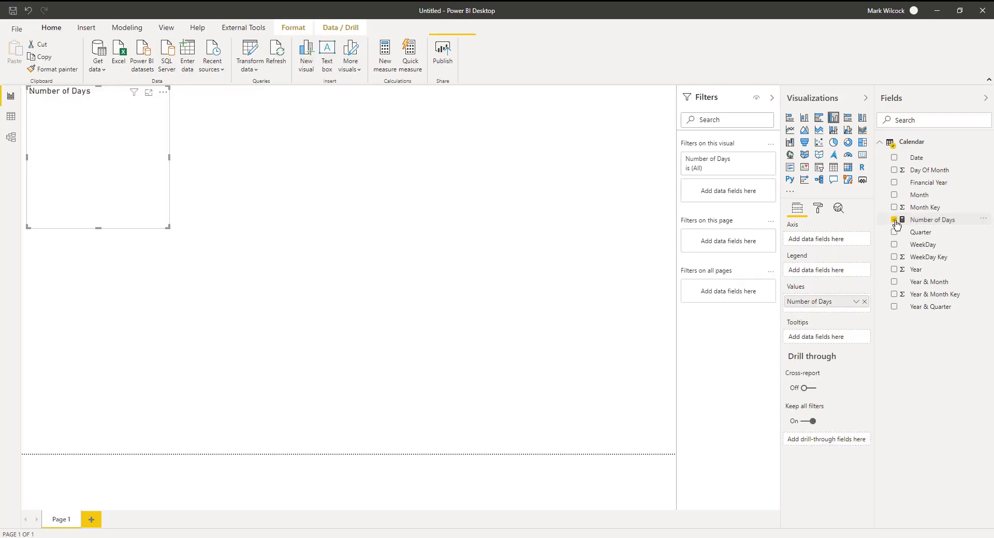
Show Number of Days as a stacked column chart by Year & Quarter, sorted by Year & Quarter.
{"action": "left_click", "coordinate": [804, 119]}
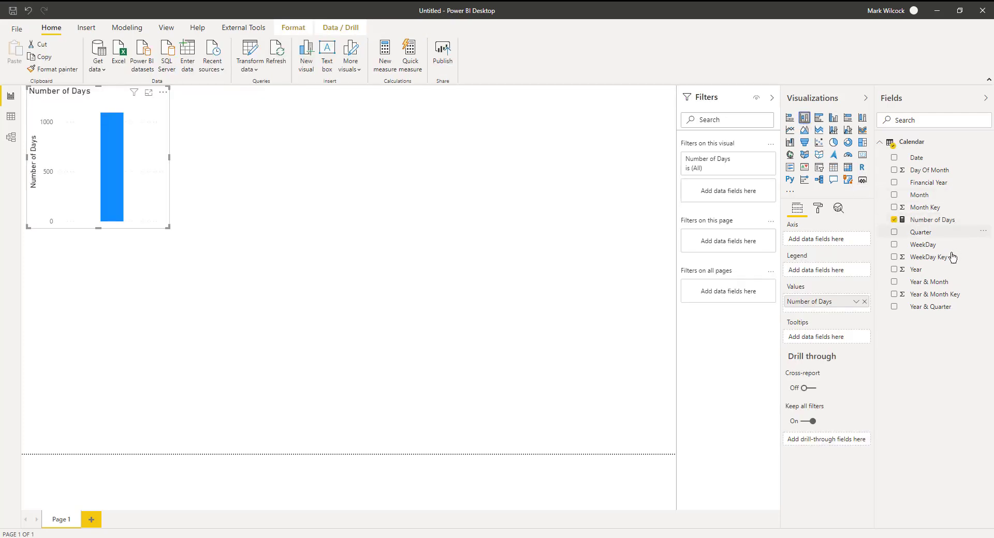
{"action": "left_click_drag", "start_coordinate": [933, 308], "coordinate": [840, 244]}
{"action": "left_click", "coordinate": [355, 92]}
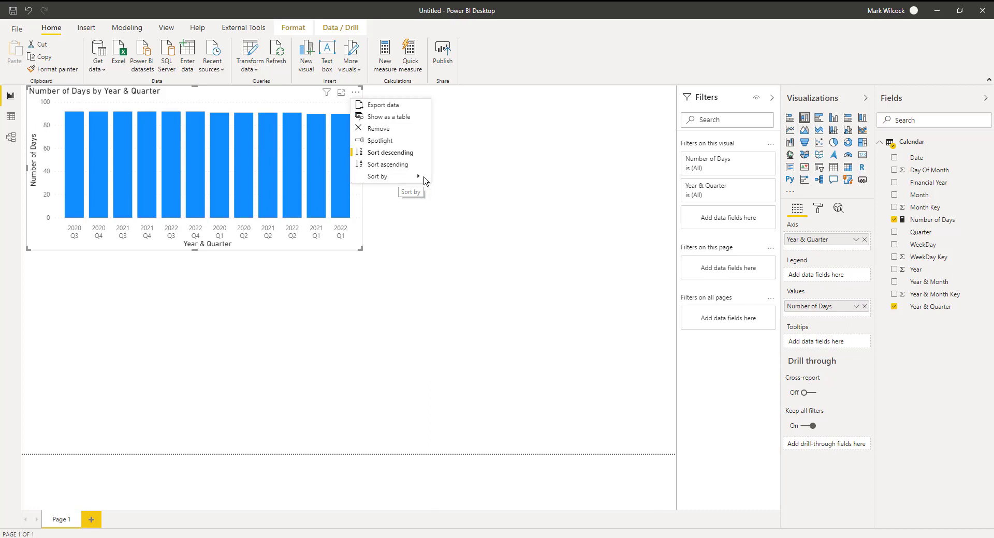
{"action": "left_click", "coordinate": [447, 179]}
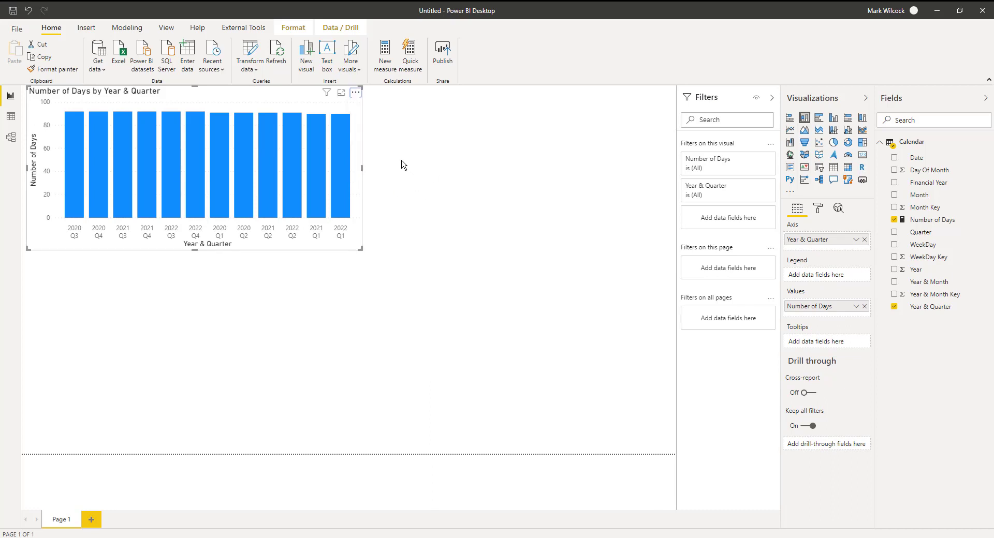
Widen the quarterly chart across the top of the page.
{"action": "left_click", "coordinate": [356, 94]}
{"action": "key", "text": "Escape"}
{"action": "left_click_drag", "start_coordinate": [361, 250], "coordinate": [446, 255]}
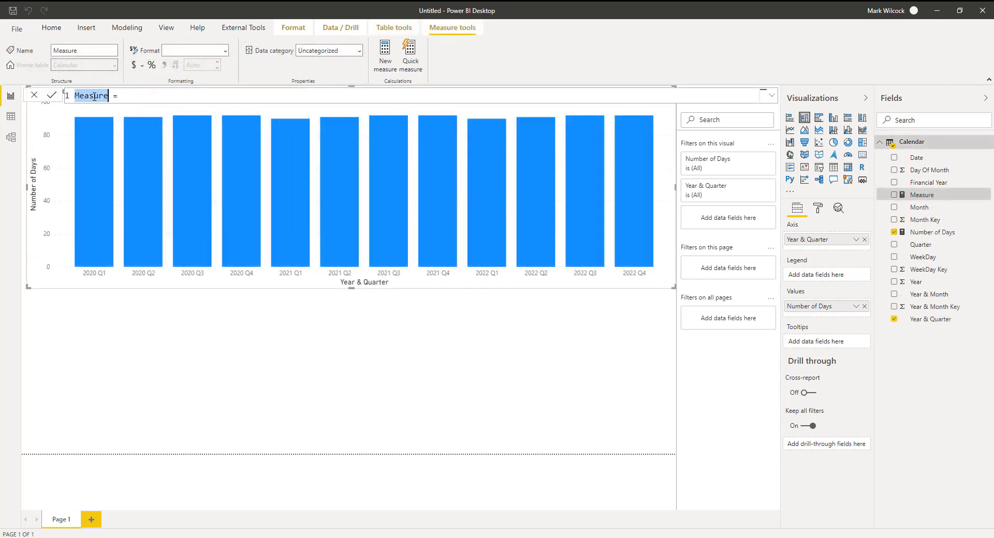
Enter the measure Random Amount = RANDBETWEEN(-40, 50) and commit it.
{"action": "type", "text": "Random Amount = "}
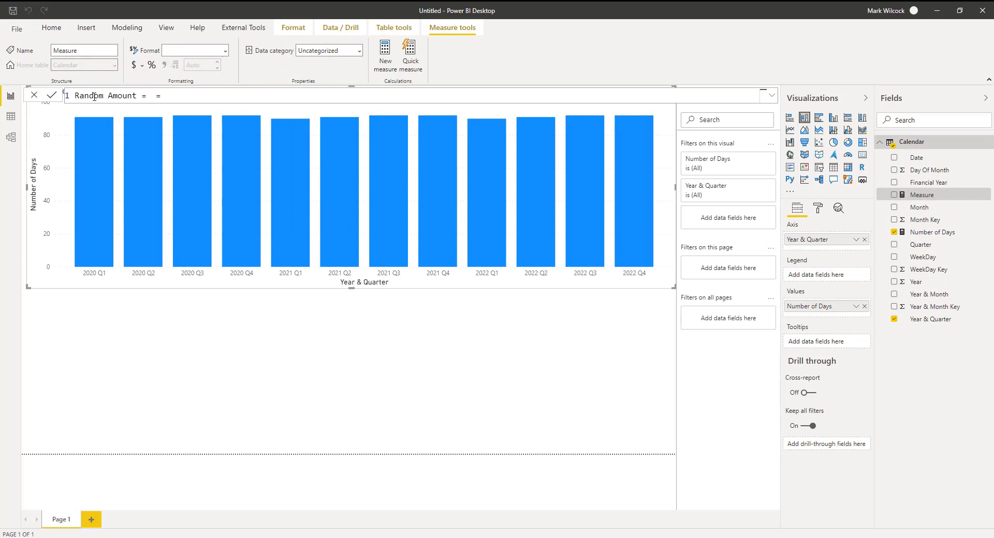
{"action": "type", "text": "rand"}
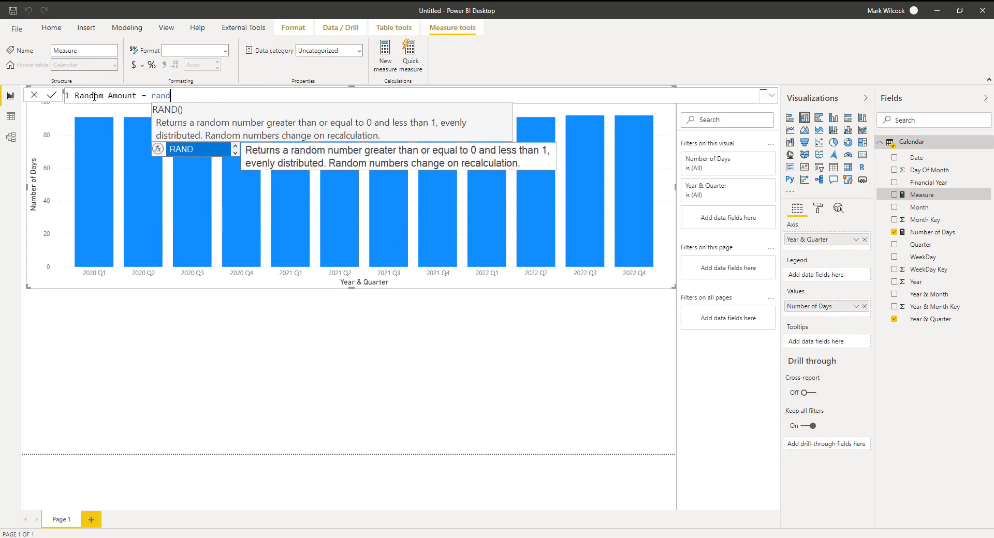
{"action": "key", "text": "Down"}
{"action": "key", "text": "Tab"}
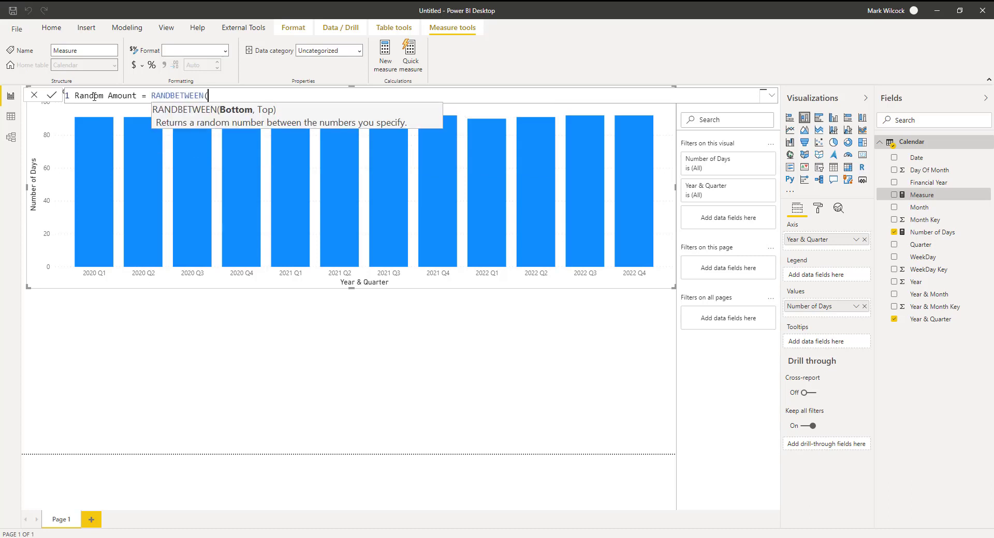
{"action": "type", "text": "-40, 50)"}
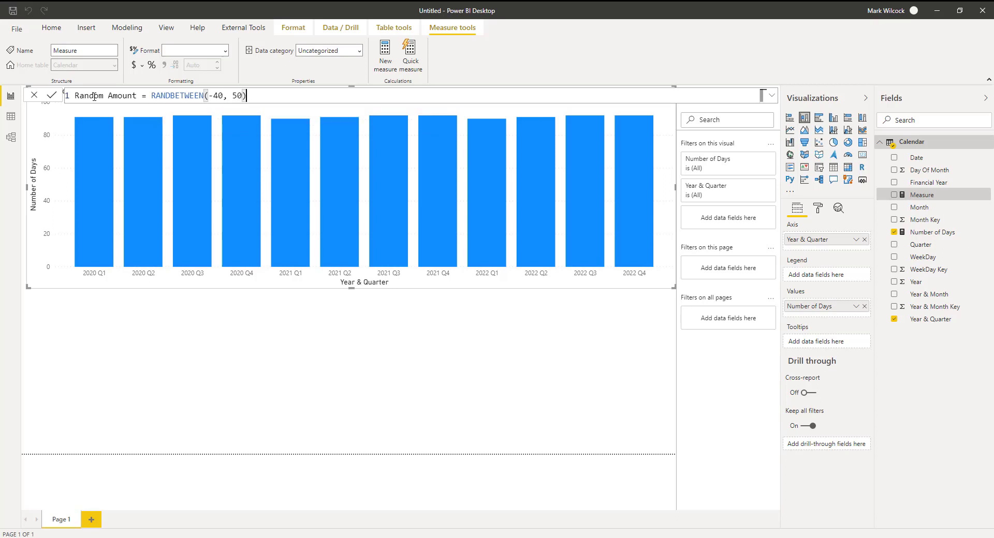
{"action": "left_click", "coordinate": [51, 95]}
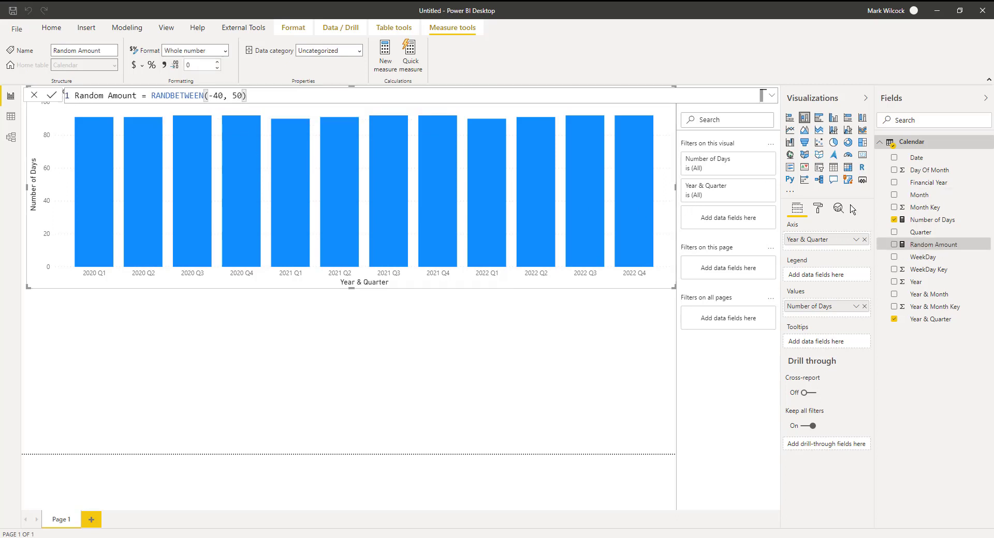
{"action": "left_click", "coordinate": [775, 239]}
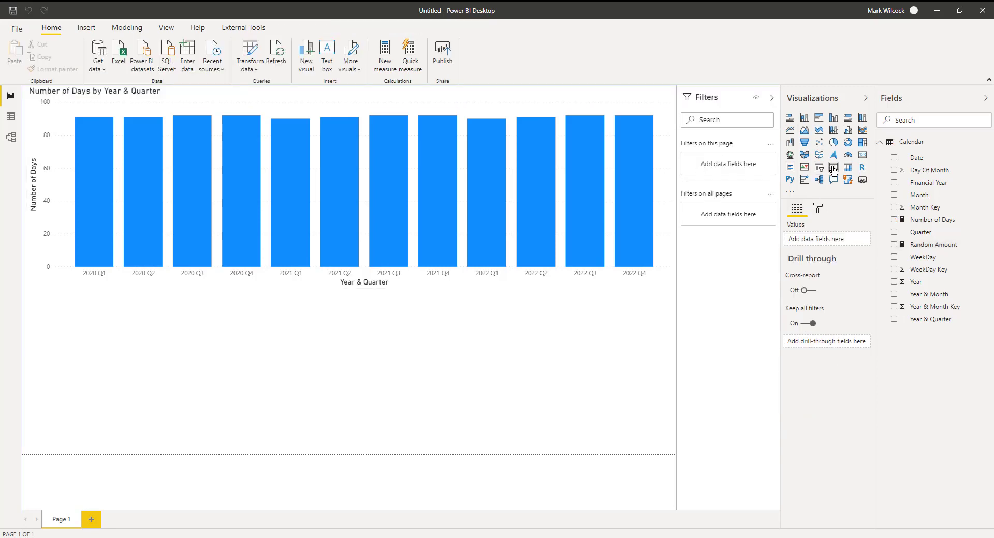
{"action": "left_click", "coordinate": [833, 167]}
{"action": "left_click", "coordinate": [894, 157]}
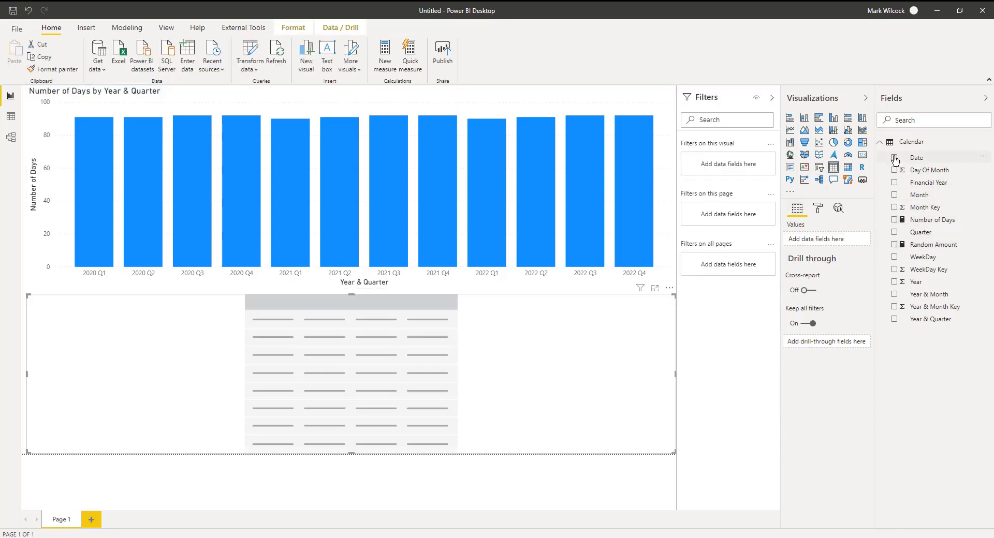
{"action": "left_click", "coordinate": [894, 244]}
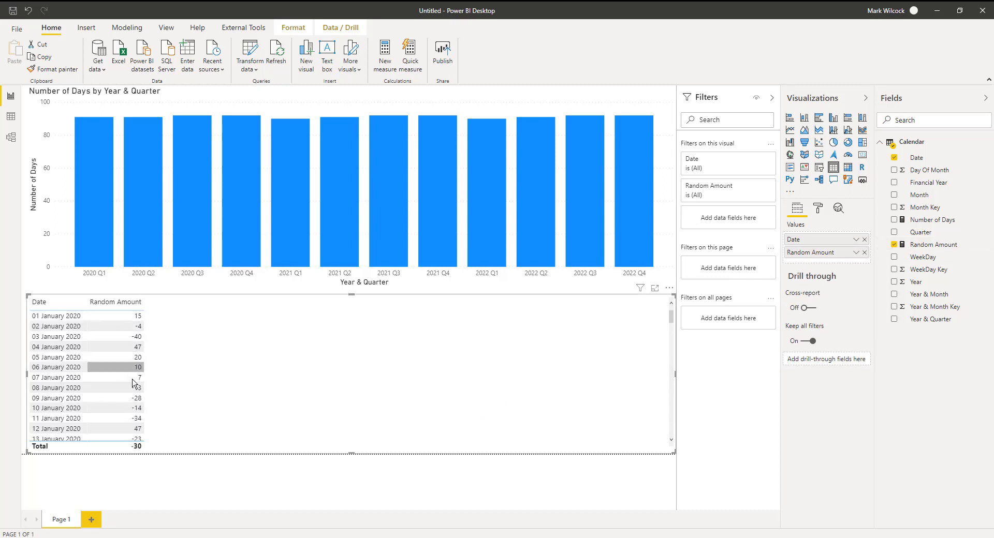
{"action": "key", "text": "Delete"}
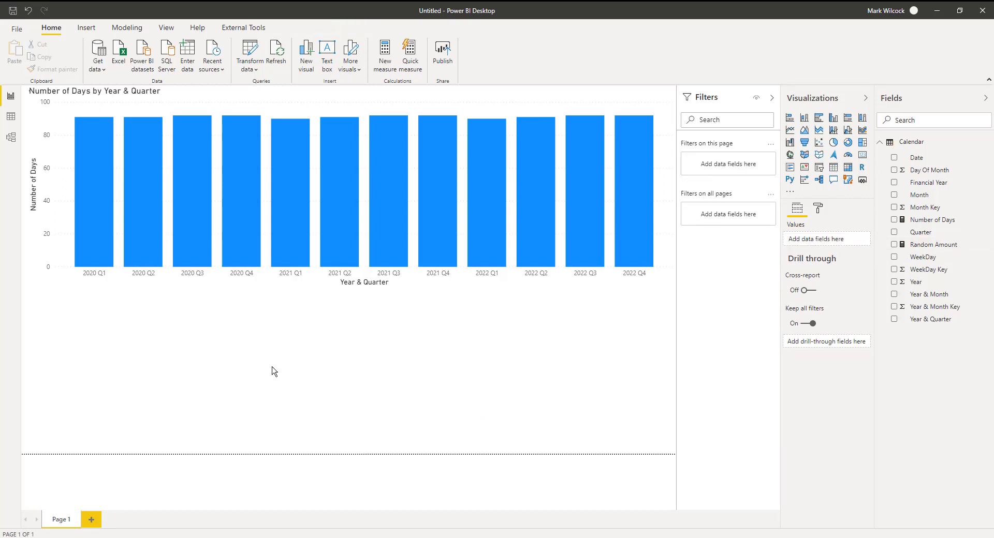
Replace Number of Days with Random Amount in the quarterly chart and add a new Random Amount chart.
{"action": "left_click", "coordinate": [516, 204]}
{"action": "left_click_drag", "start_coordinate": [924, 244], "coordinate": [863, 308]}
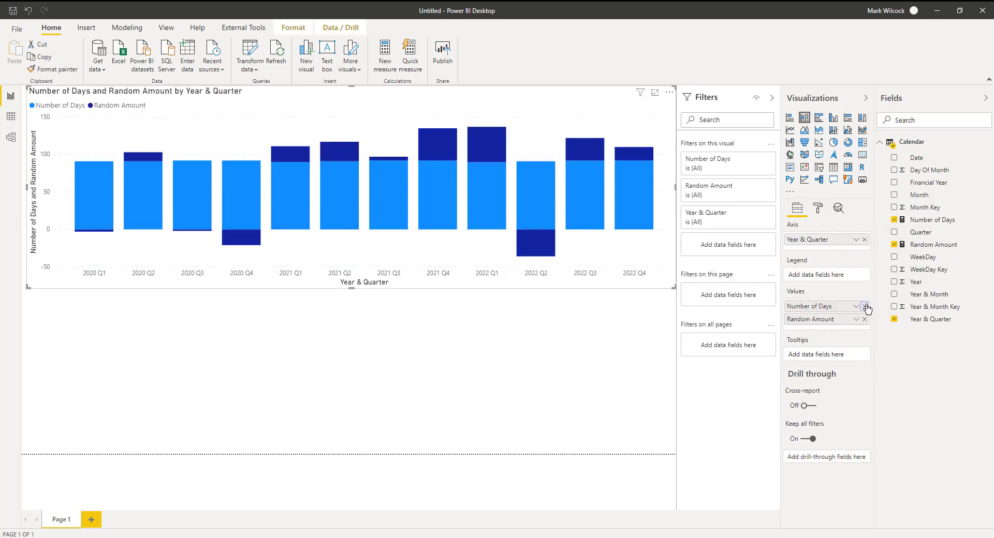
{"action": "left_click", "coordinate": [865, 306]}
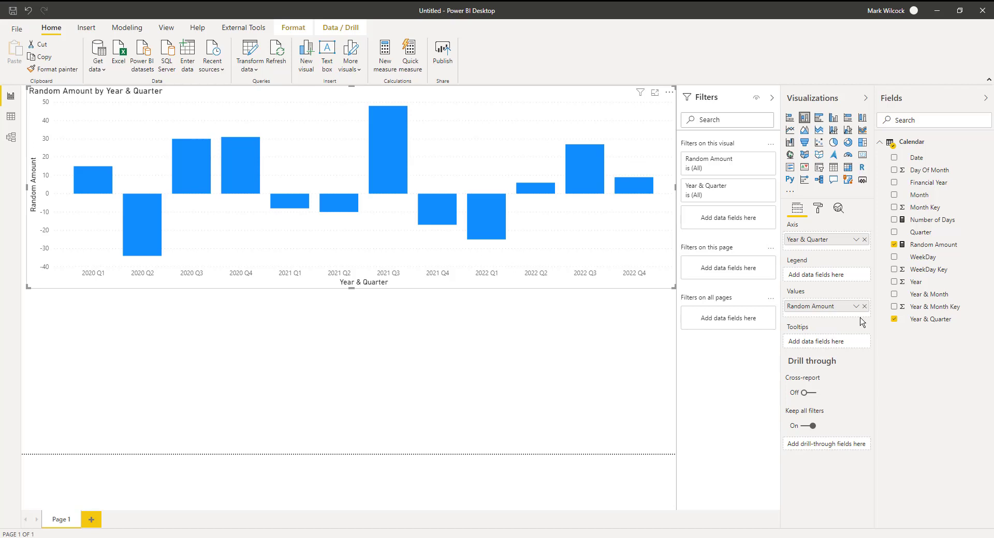
{"action": "left_click", "coordinate": [894, 244]}
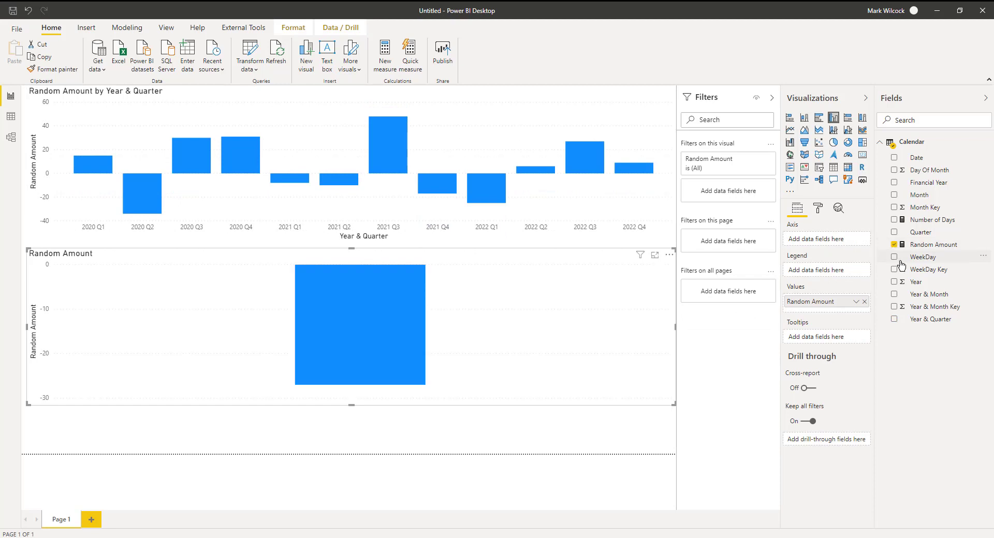
Add WeekDay to the lower Random Amount chart and sort its bars by WeekDay.
{"action": "left_click", "coordinate": [894, 257]}
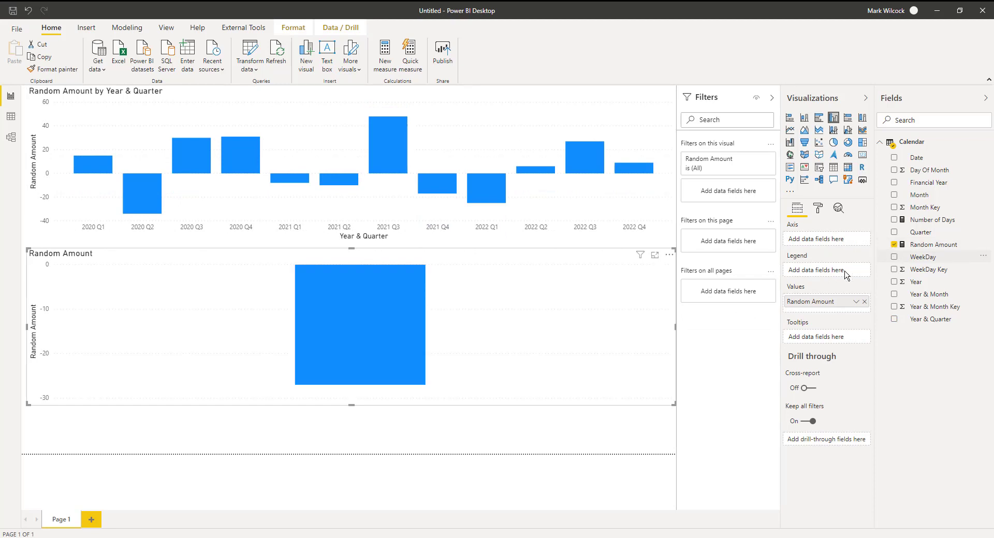
{"action": "left_click", "coordinate": [670, 254]}
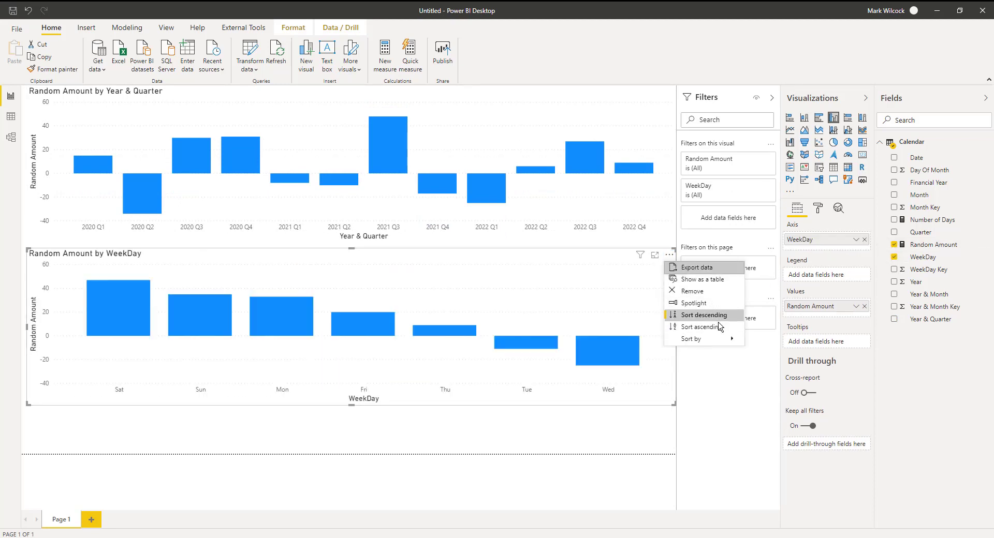
{"action": "left_click", "coordinate": [669, 255]}
{"action": "left_click", "coordinate": [669, 258]}
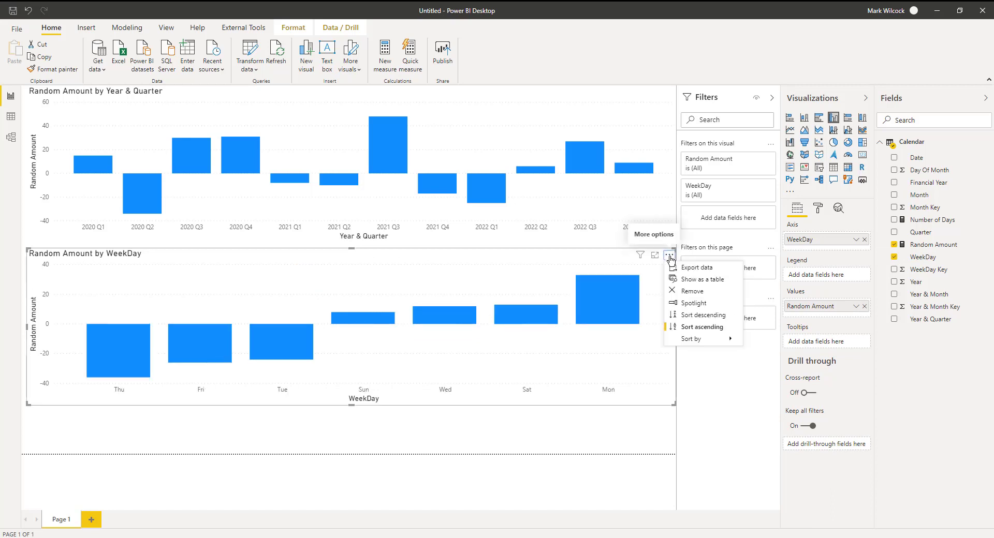
{"action": "mouse_move", "coordinate": [699, 339]}
{"action": "left_click", "coordinate": [772, 341]}
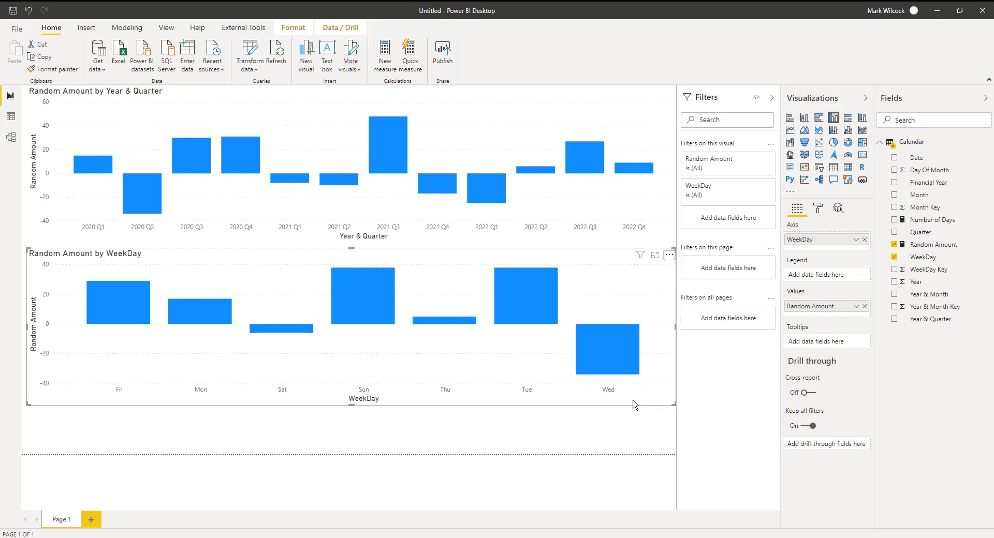
In Model view, set WeekDay's Sort by column to WeekDay Key so the chart runs Sun through Sat.
{"action": "left_click", "coordinate": [11, 138]}
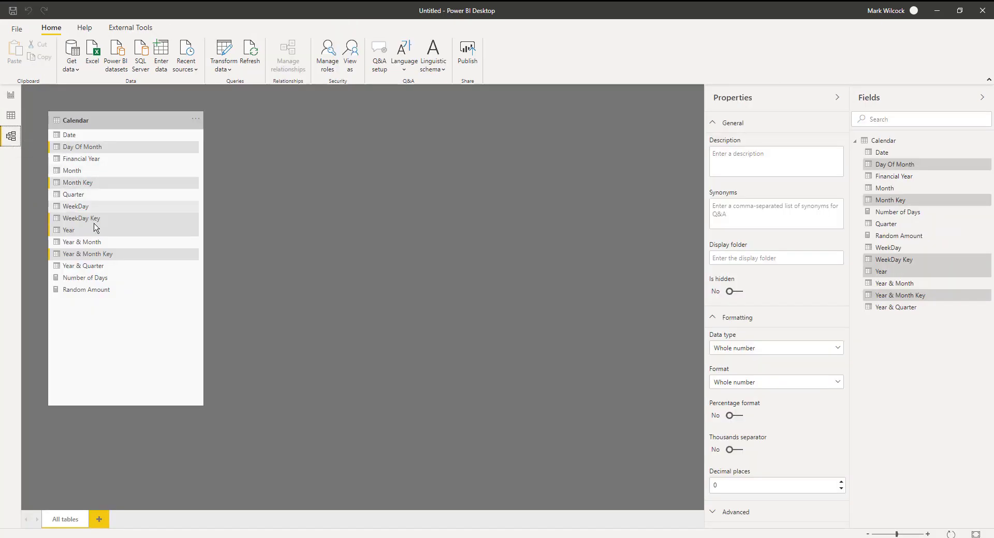
{"action": "left_click", "coordinate": [92, 207]}
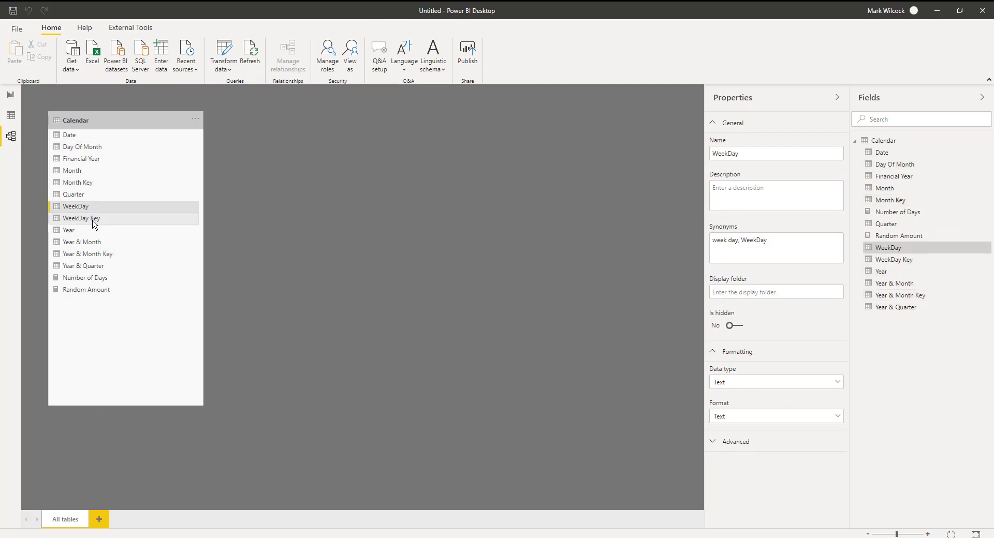
{"action": "left_click", "coordinate": [92, 220]}
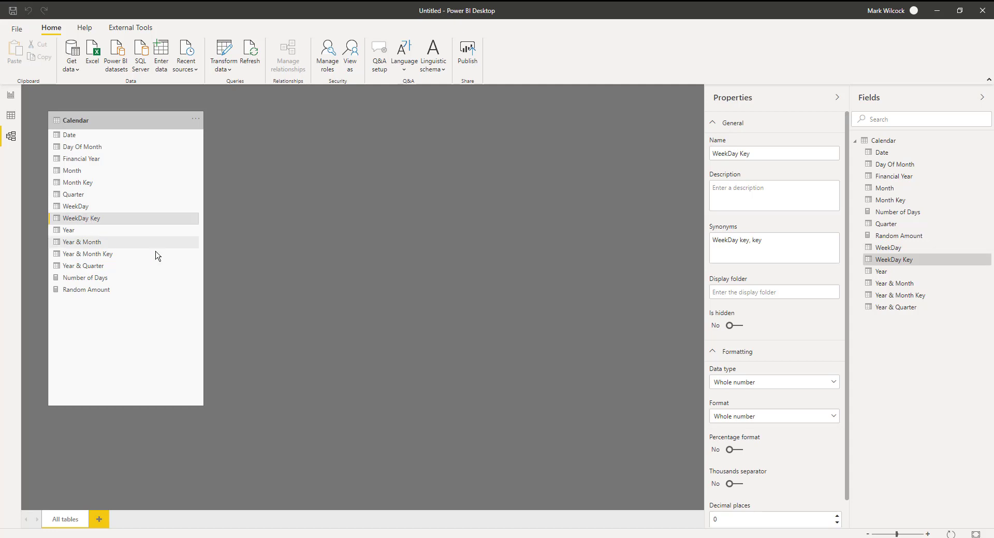
{"action": "left_click", "coordinate": [124, 208]}
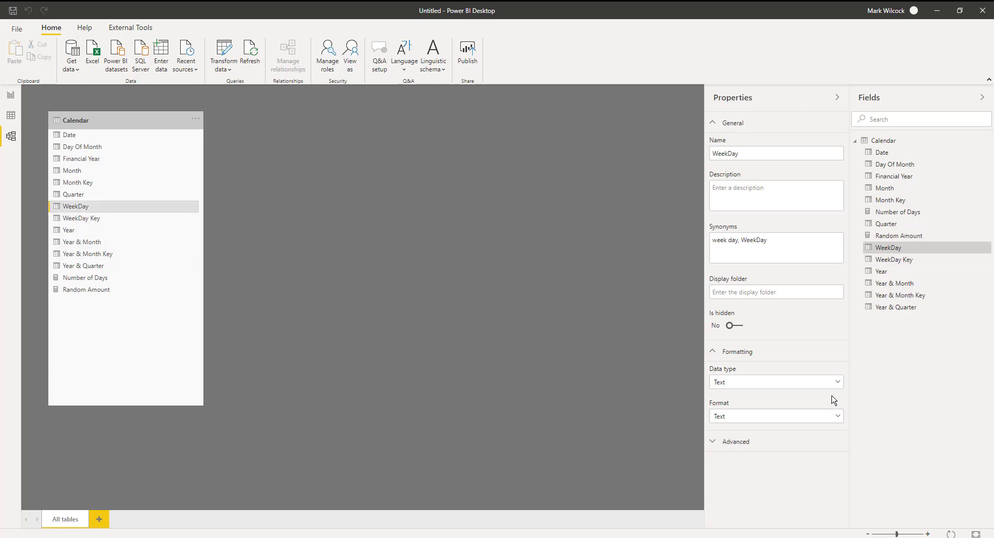
{"action": "left_click", "coordinate": [743, 443]}
{"action": "left_click", "coordinate": [789, 473]}
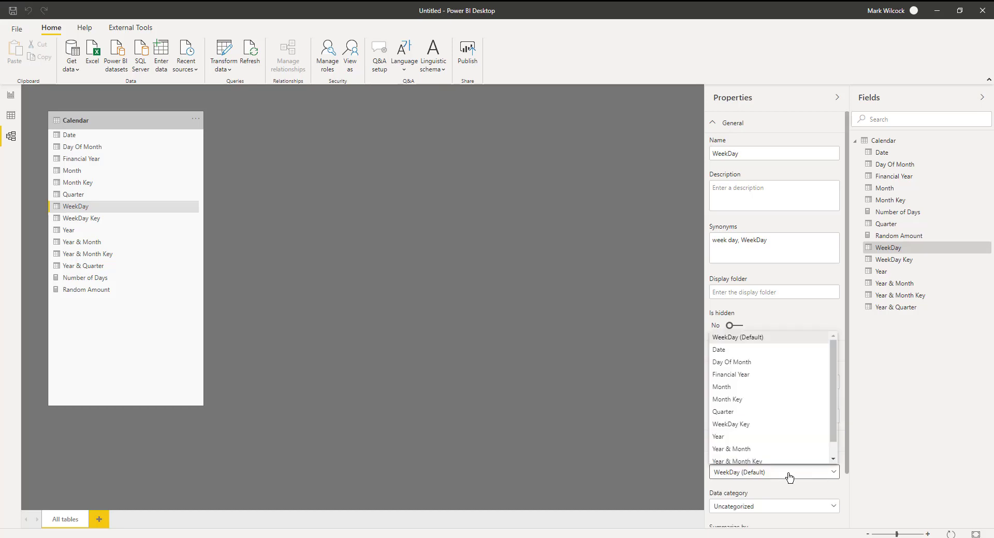
{"action": "left_click", "coordinate": [747, 426]}
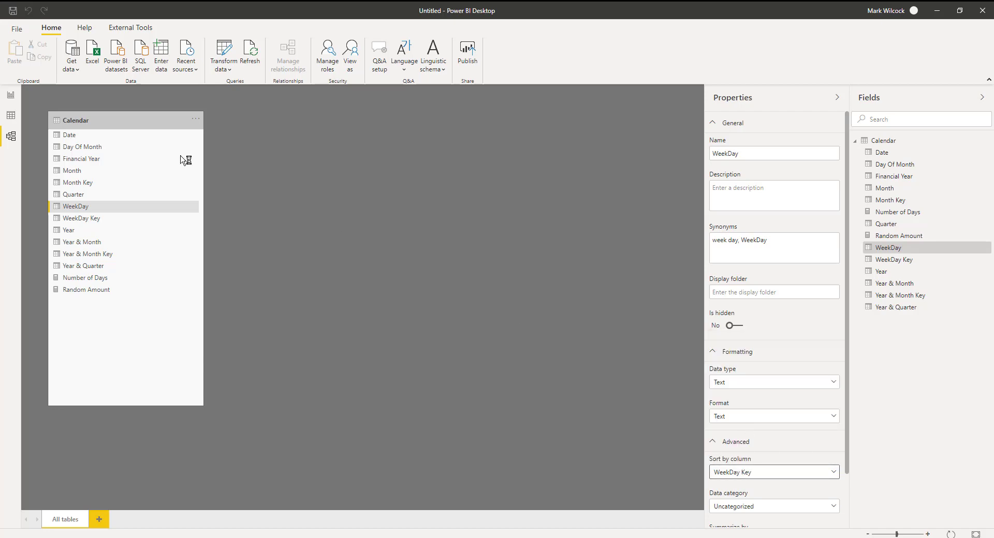
{"action": "left_click", "coordinate": [11, 97]}
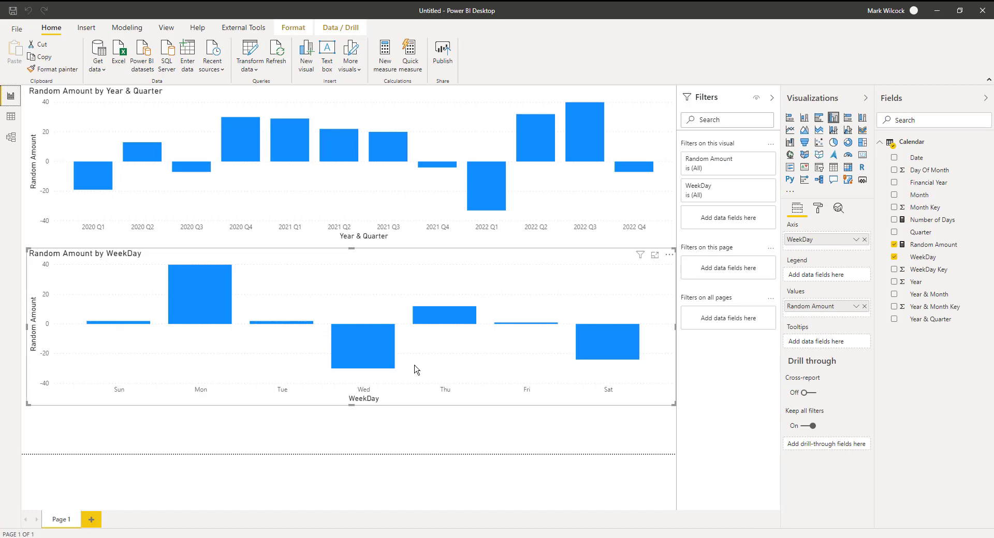
In Model view, set the Month column to sort by Month Key.
{"action": "left_click", "coordinate": [11, 137]}
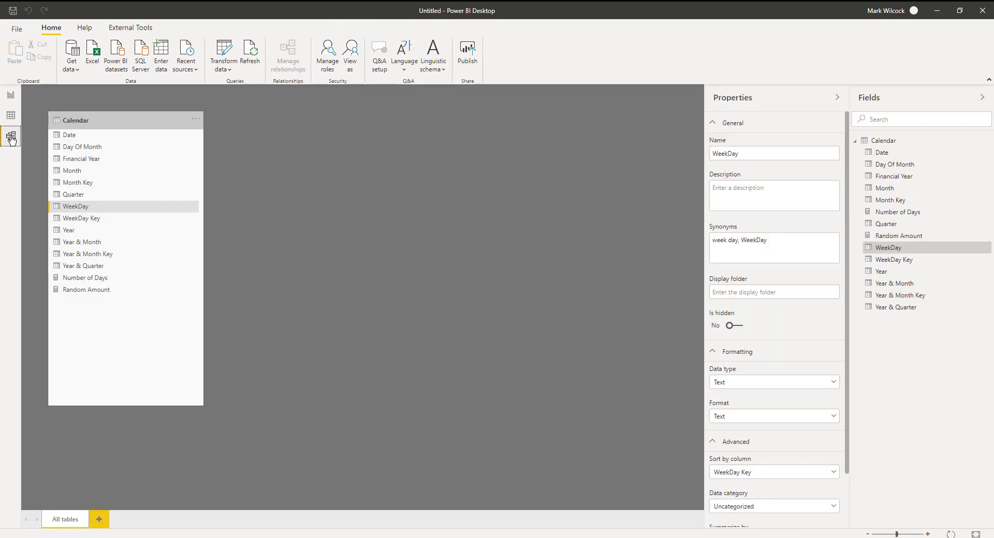
{"action": "left_click", "coordinate": [101, 173]}
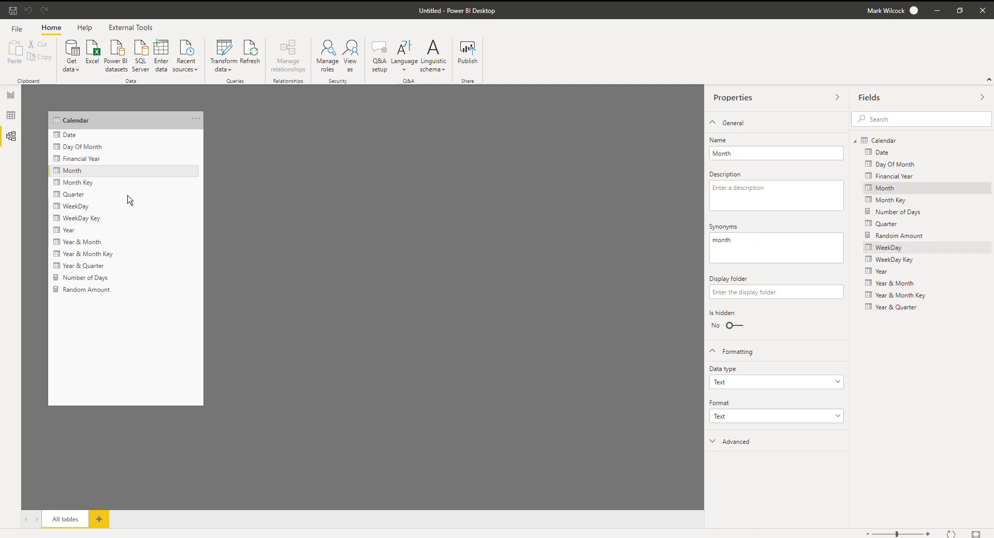
{"action": "left_click", "coordinate": [811, 443]}
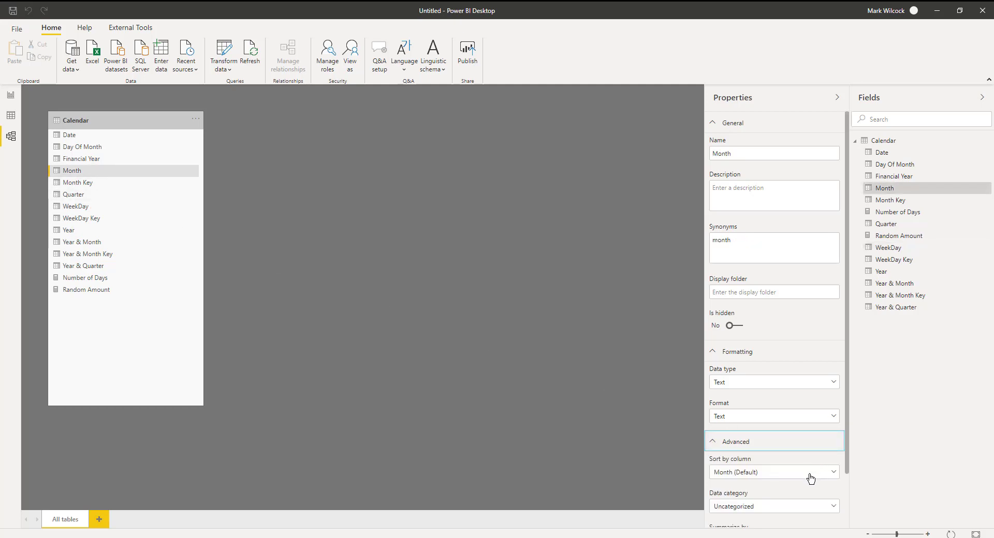
{"action": "left_click", "coordinate": [810, 477]}
{"action": "left_click", "coordinate": [739, 390]}
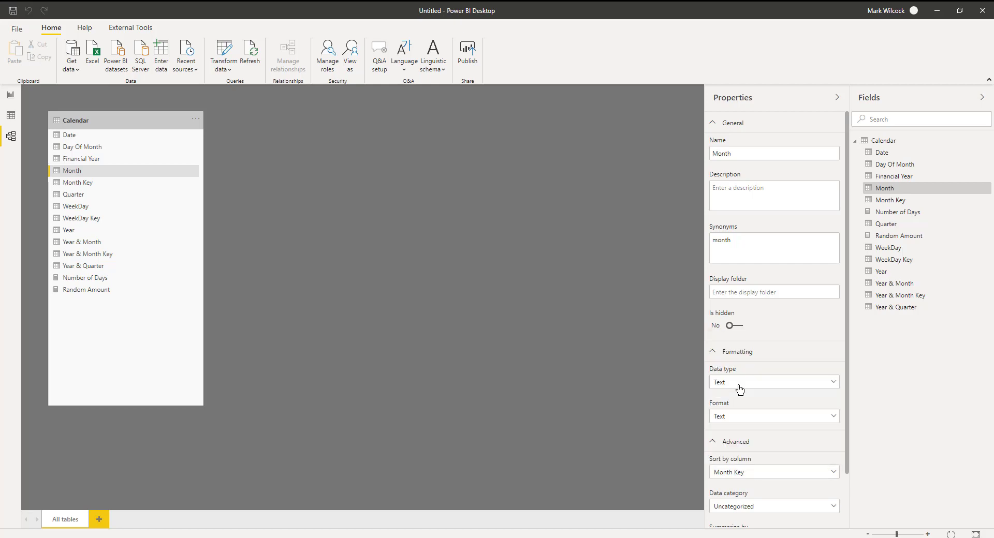
Set the Year & Month column to sort by Year & Month Key.
{"action": "left_click", "coordinate": [102, 244]}
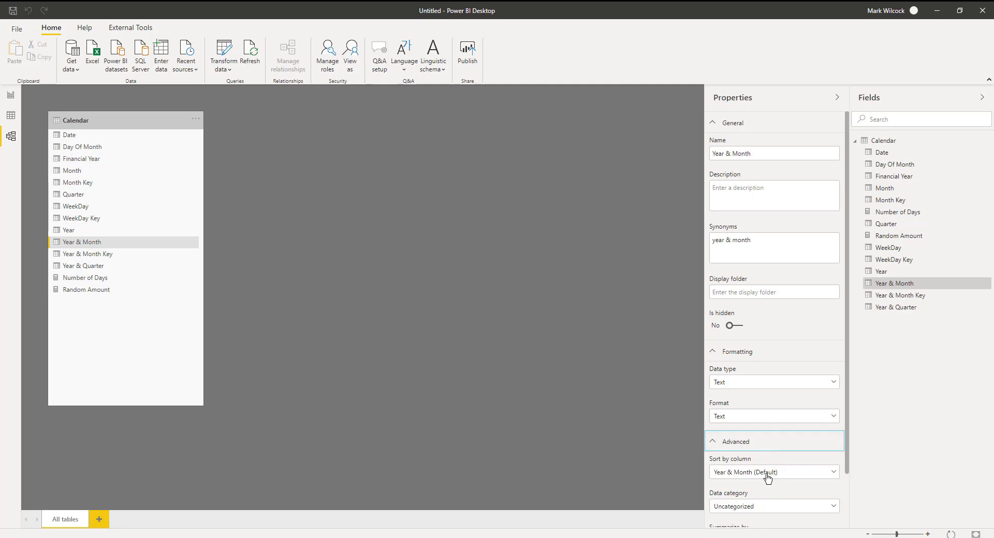
{"action": "left_click", "coordinate": [771, 472]}
{"action": "left_click", "coordinate": [745, 451]}
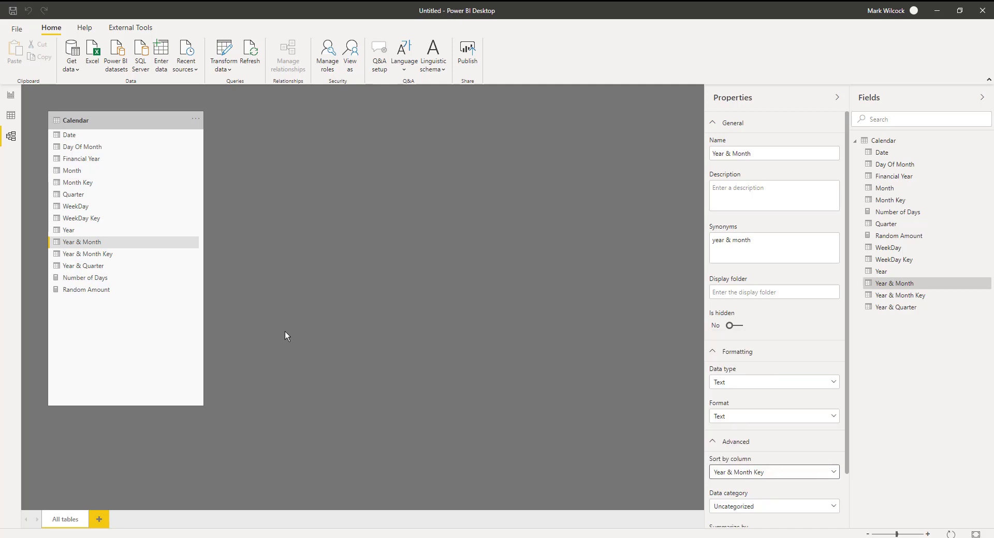
Select Month Key, WeekDay Key and Year & Month Key together and set Is hidden to Yes.
{"action": "left_click", "coordinate": [111, 184]}
{"action": "left_click", "coordinate": [108, 218], "text": "ctrl"}
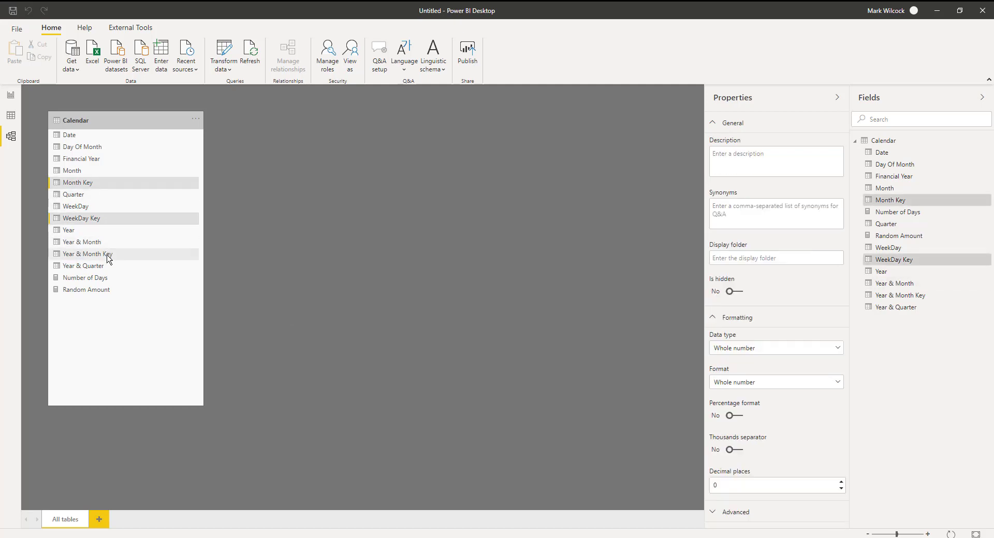
{"action": "left_click", "coordinate": [107, 254], "text": "ctrl"}
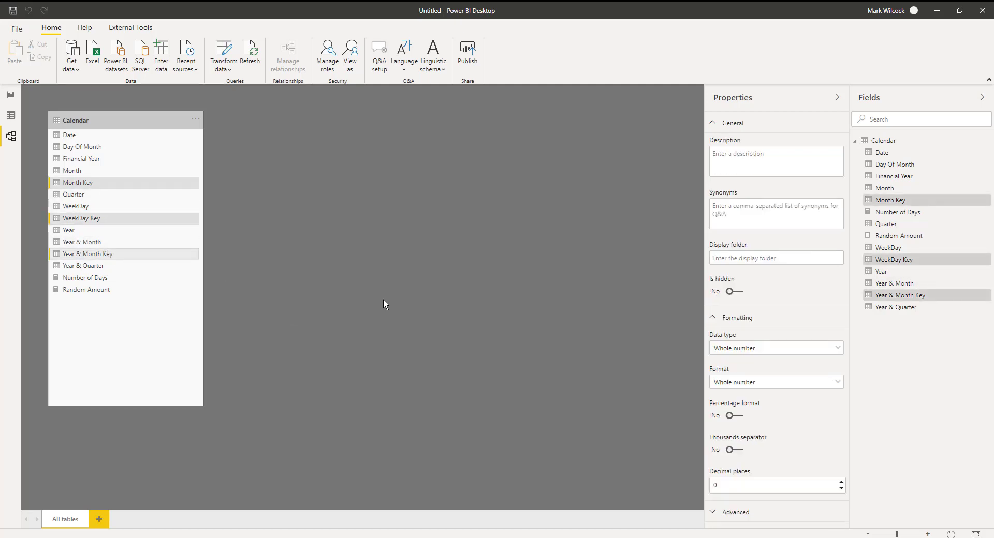
{"action": "left_click", "coordinate": [742, 293]}
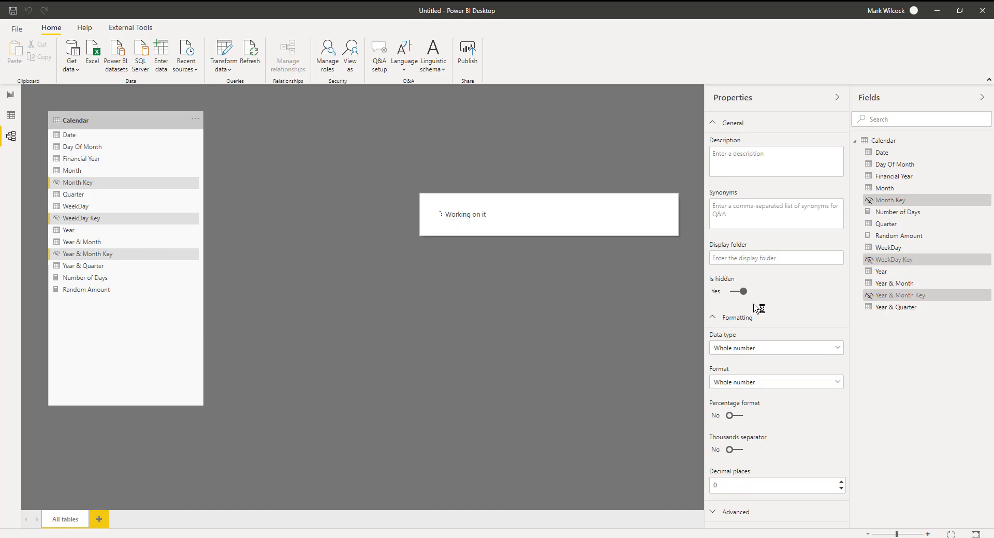
{"action": "left_click", "coordinate": [10, 95]}
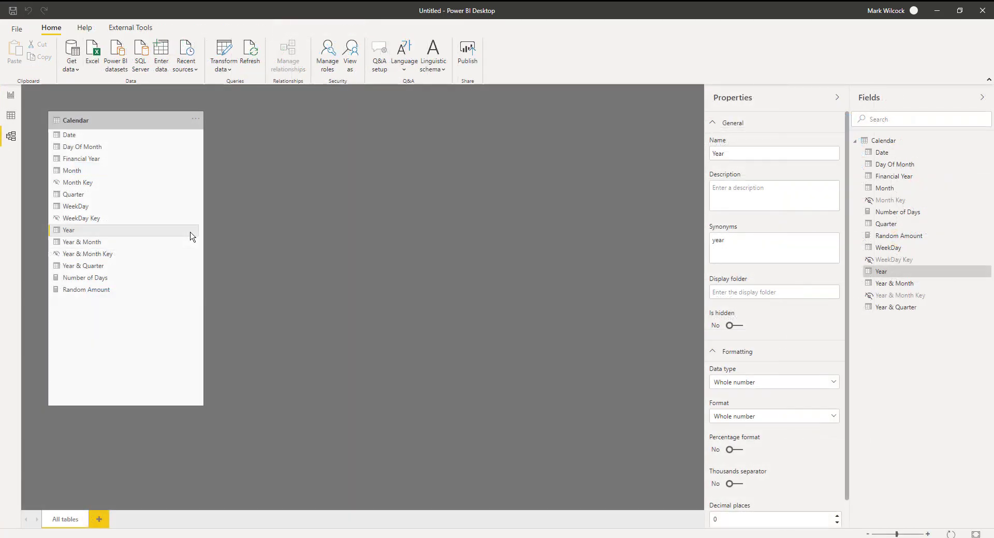
Create a hierarchy from the Year column and rename it Calendar Hierarchy.
{"action": "right_click", "coordinate": [191, 236]}
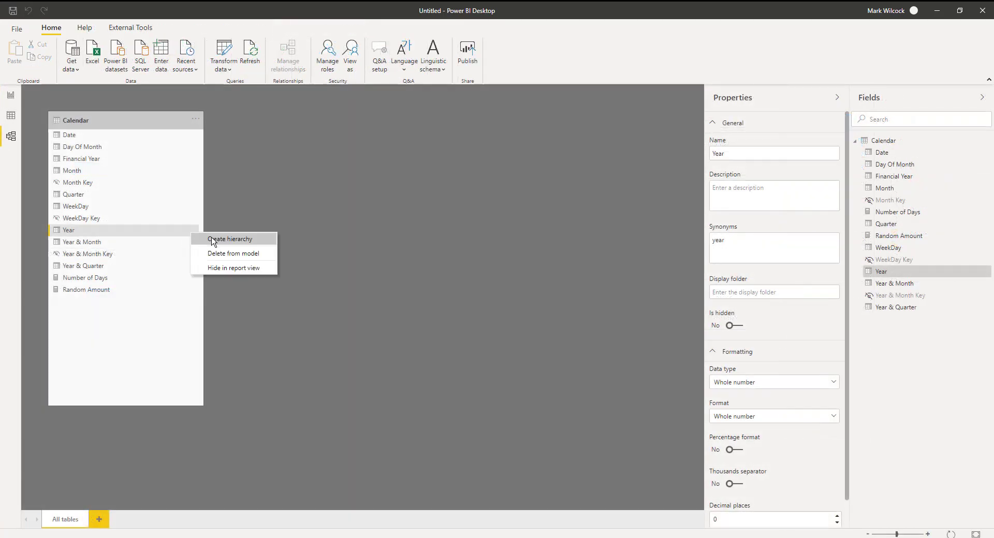
{"action": "left_click", "coordinate": [213, 239]}
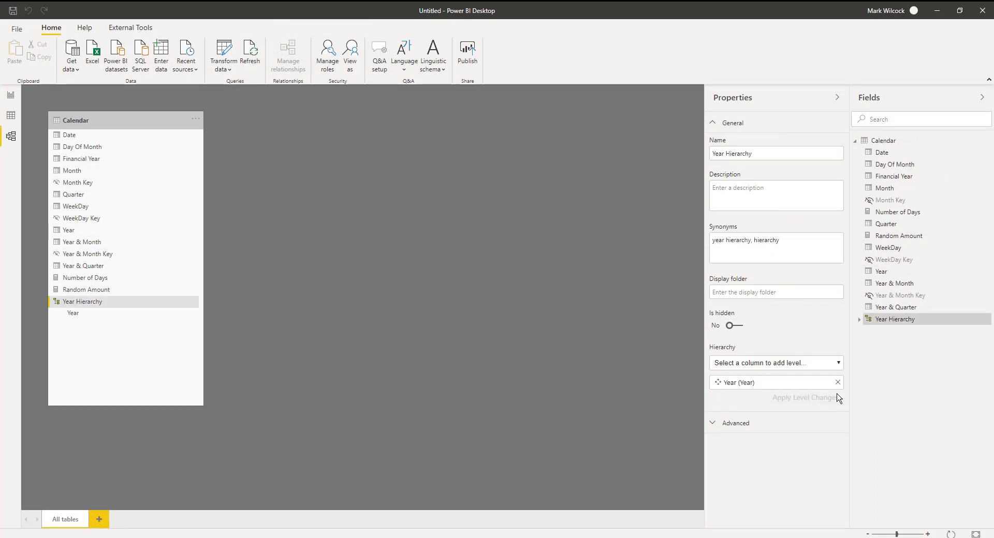
{"action": "left_click", "coordinate": [885, 322]}
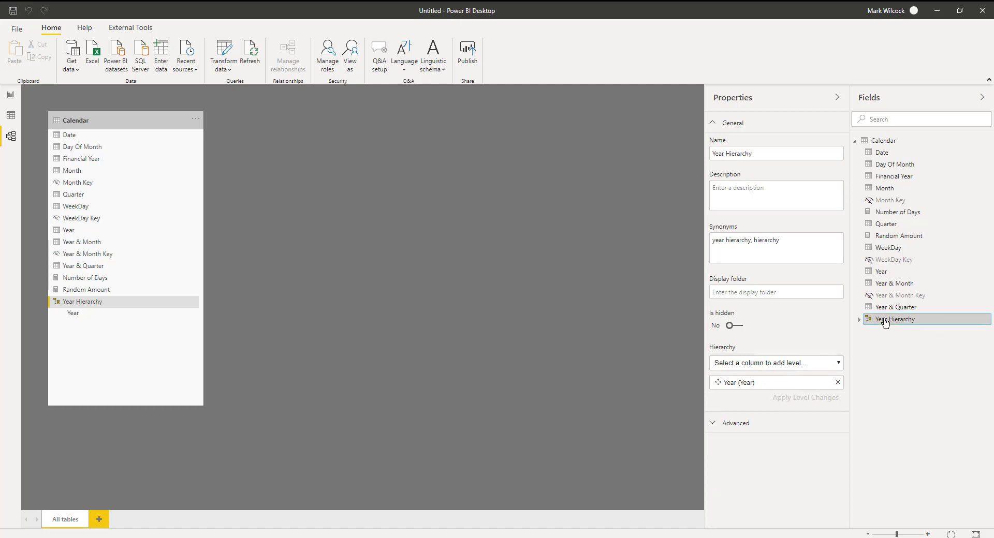
{"action": "double_click", "coordinate": [885, 321]}
{"action": "type", "text": "Calen"}
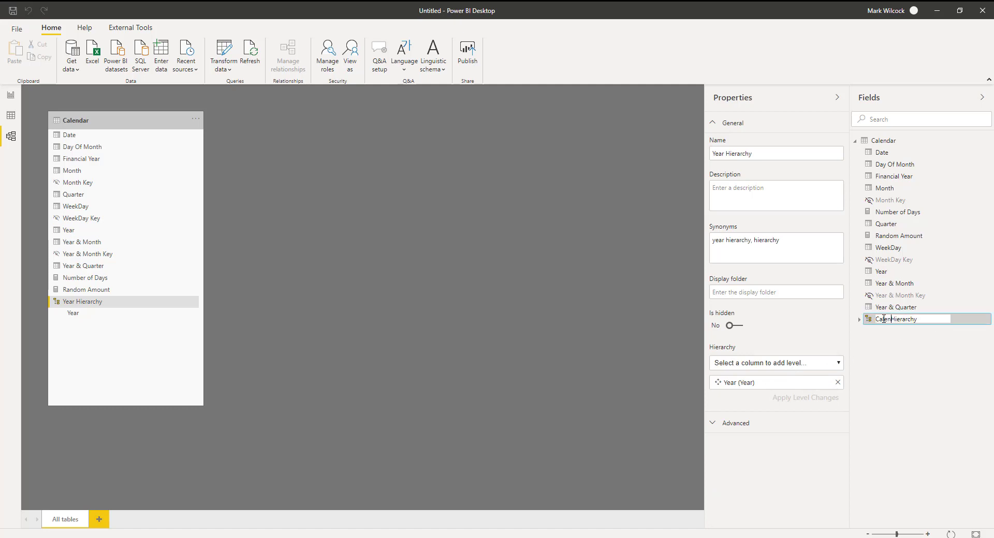
{"action": "type", "text": "dar"}
{"action": "key", "text": "Return"}
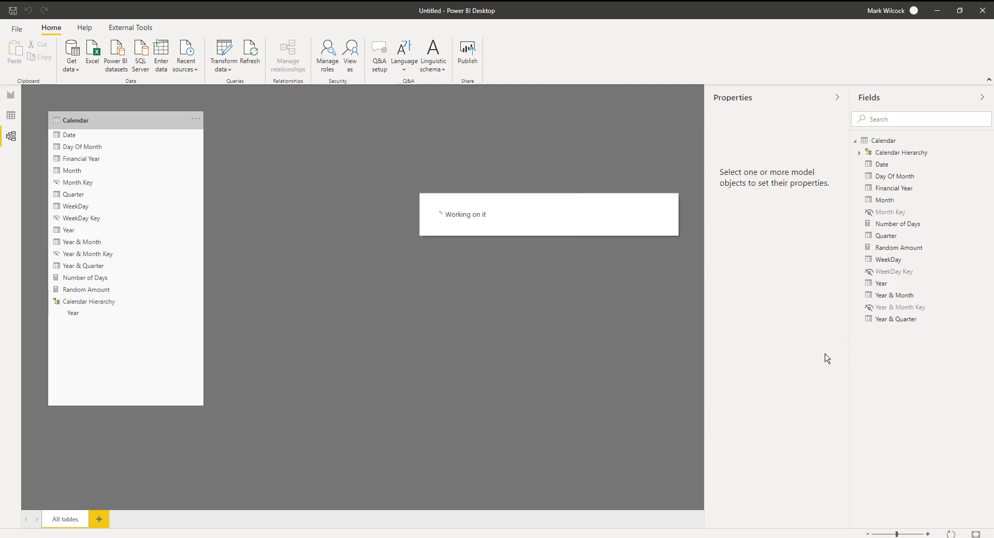
Add Quarter, Month and Date as Calendar Hierarchy levels and apply the level changes.
{"action": "left_click", "coordinate": [99, 302]}
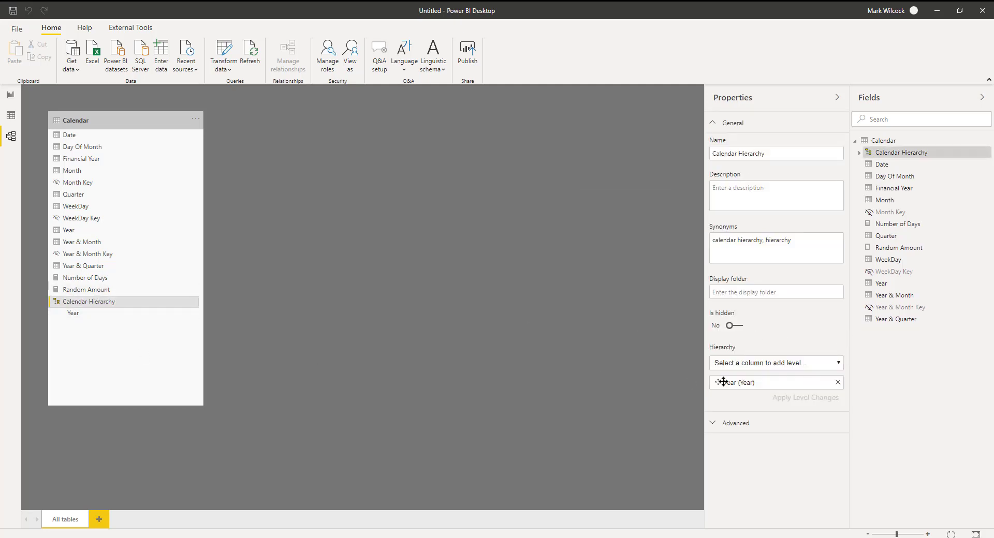
{"action": "left_click", "coordinate": [838, 364]}
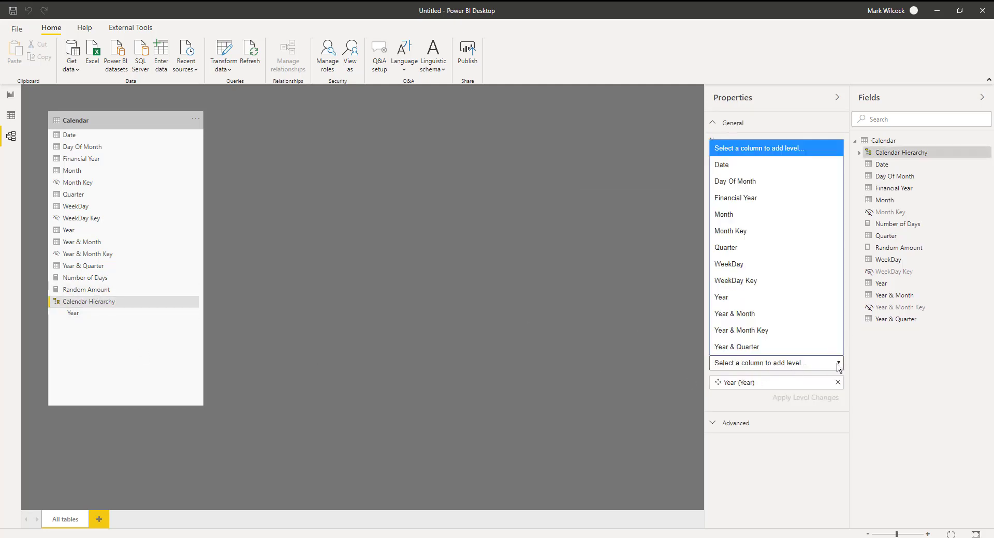
{"action": "left_click", "coordinate": [752, 247]}
{"action": "left_click", "coordinate": [838, 364]}
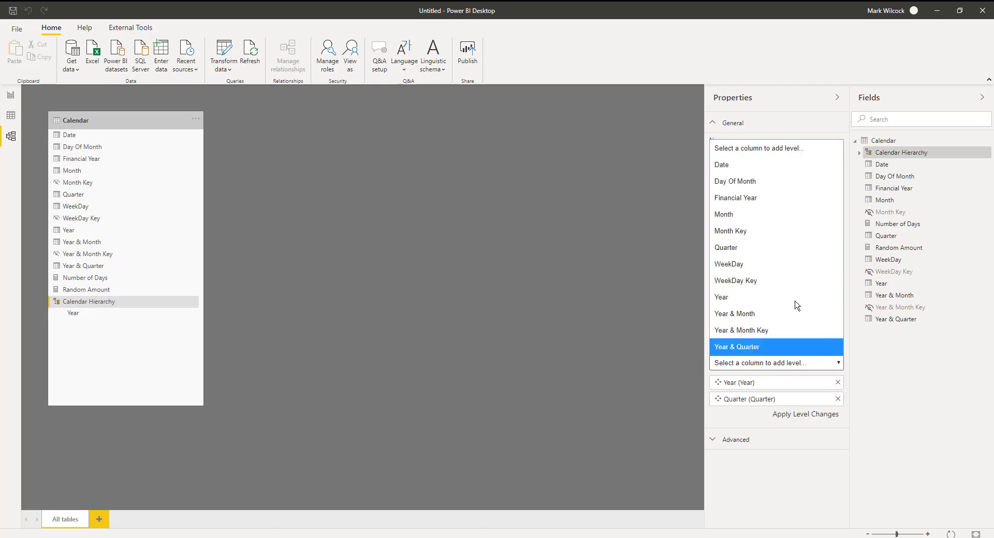
{"action": "left_click", "coordinate": [759, 223]}
{"action": "left_click", "coordinate": [839, 363]}
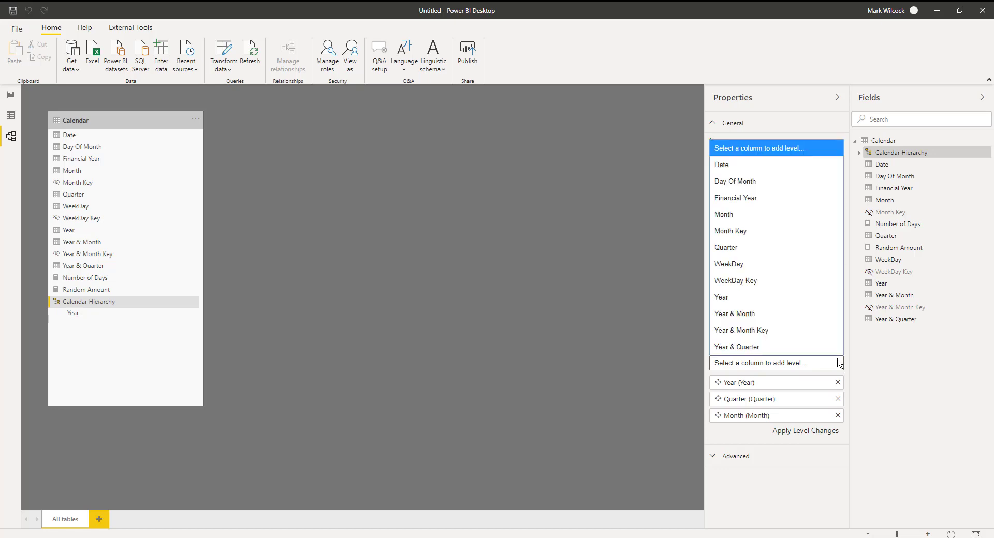
{"action": "left_click", "coordinate": [732, 162]}
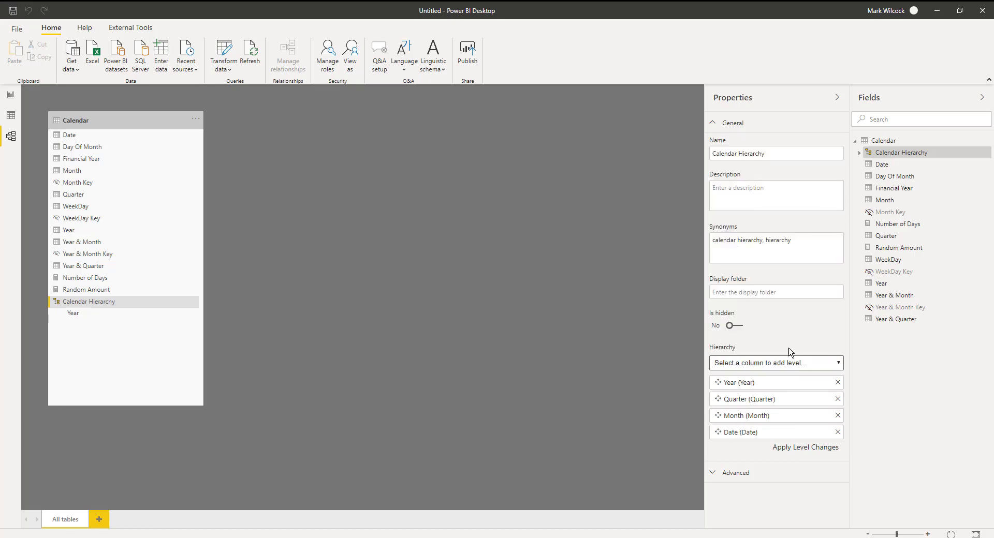
{"action": "left_click", "coordinate": [818, 448]}
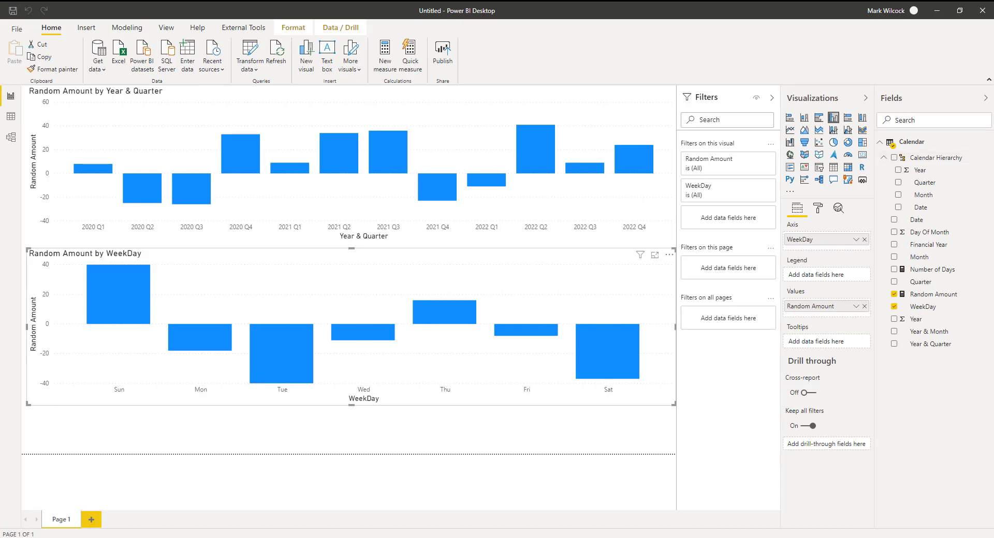
On a new page, chart Random Amount by Calendar Hierarchy, enlarge it, and expand two levels down.
{"action": "left_click", "coordinate": [91, 520]}
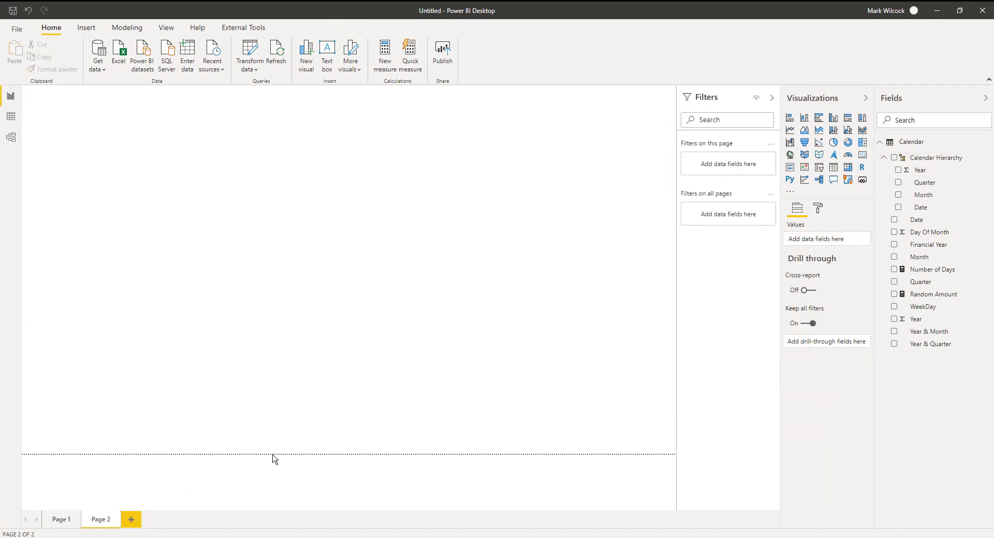
{"action": "left_click", "coordinate": [894, 294]}
{"action": "left_click_drag", "start_coordinate": [916, 170], "coordinate": [417, 279]}
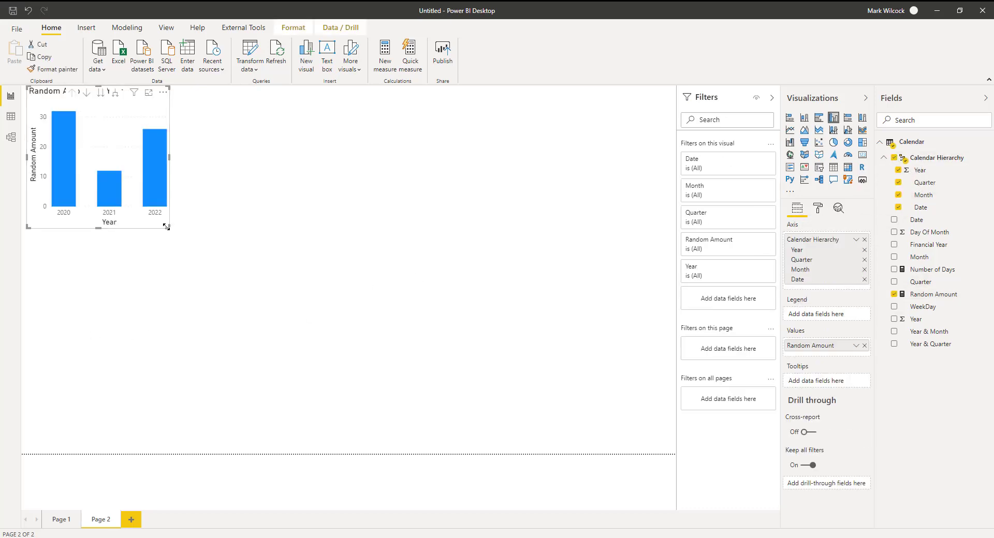
{"action": "left_click_drag", "start_coordinate": [166, 227], "coordinate": [360, 358]}
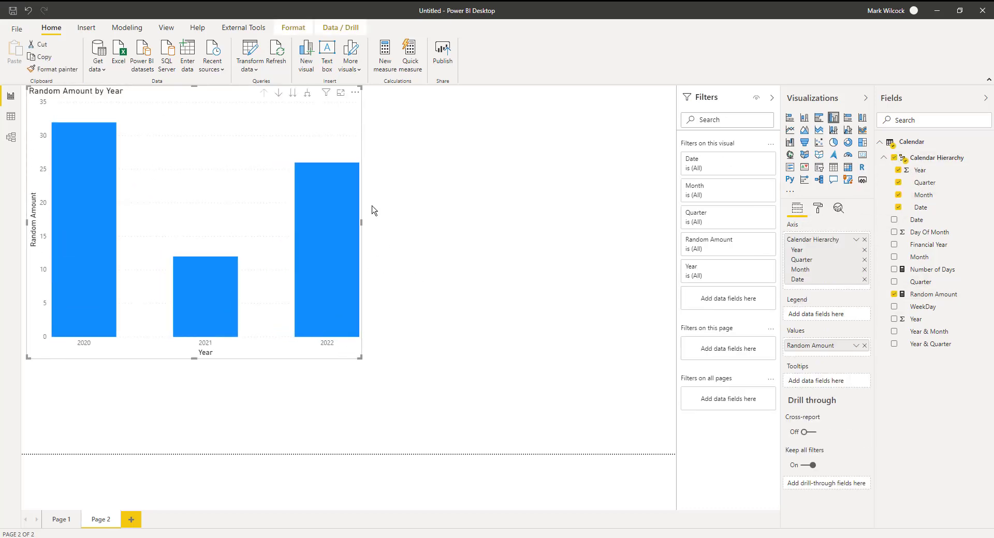
{"action": "left_click", "coordinate": [308, 95]}
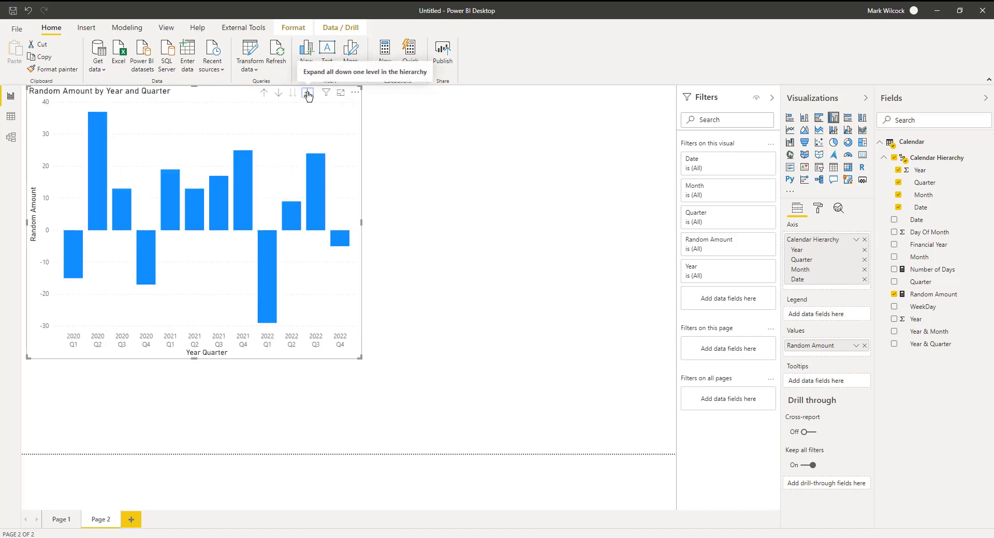
{"action": "left_click", "coordinate": [308, 95]}
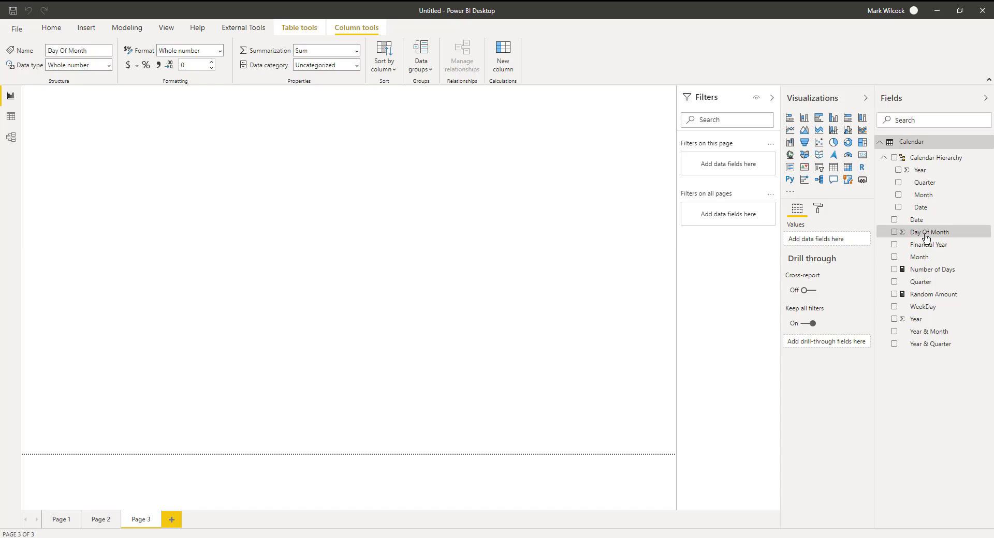
In Model view, set Summarize by to None for Year and Day Of Month.
{"action": "left_click", "coordinate": [933, 321]}
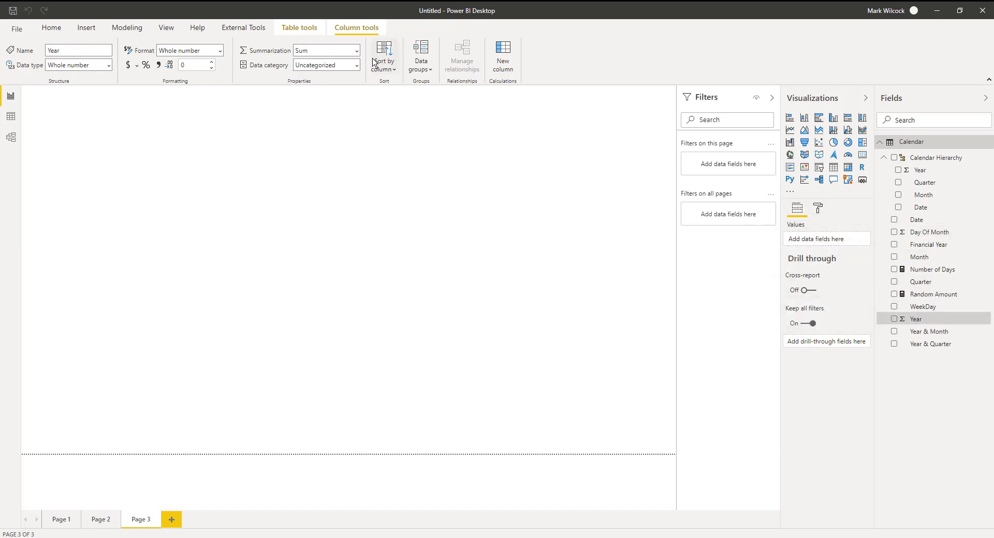
{"action": "left_click", "coordinate": [356, 54]}
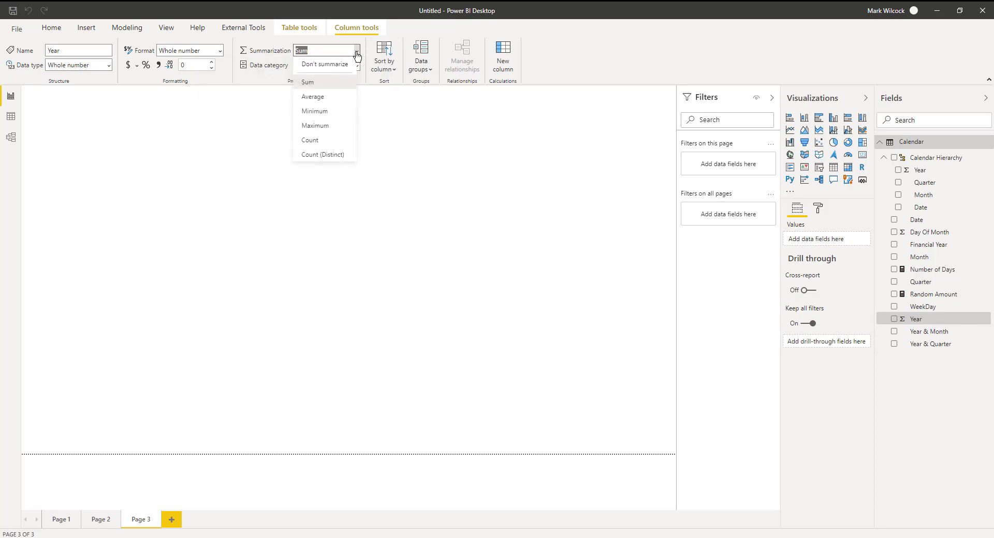
{"action": "left_click", "coordinate": [545, 180]}
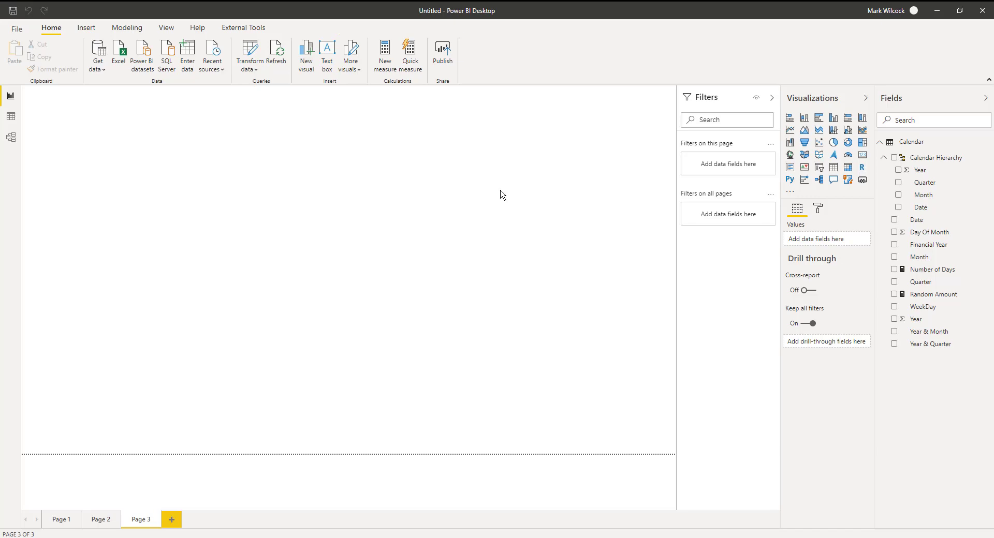
{"action": "left_click", "coordinate": [11, 138]}
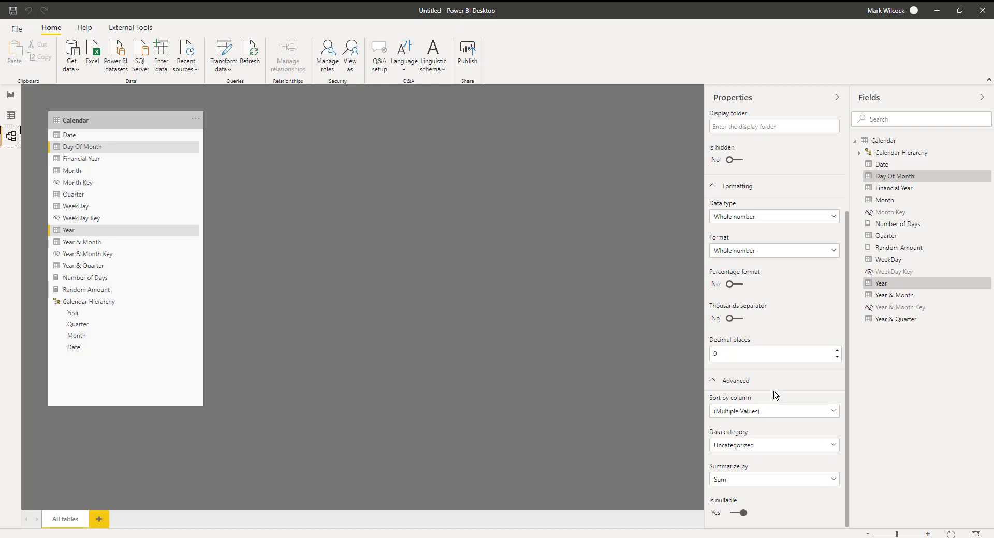
{"action": "left_click", "coordinate": [775, 483]}
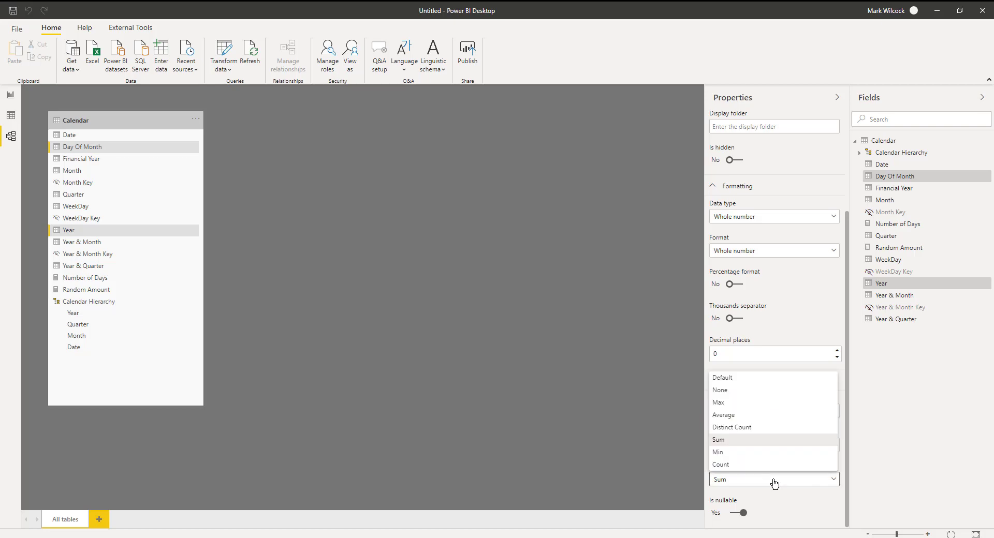
{"action": "left_click", "coordinate": [720, 391]}
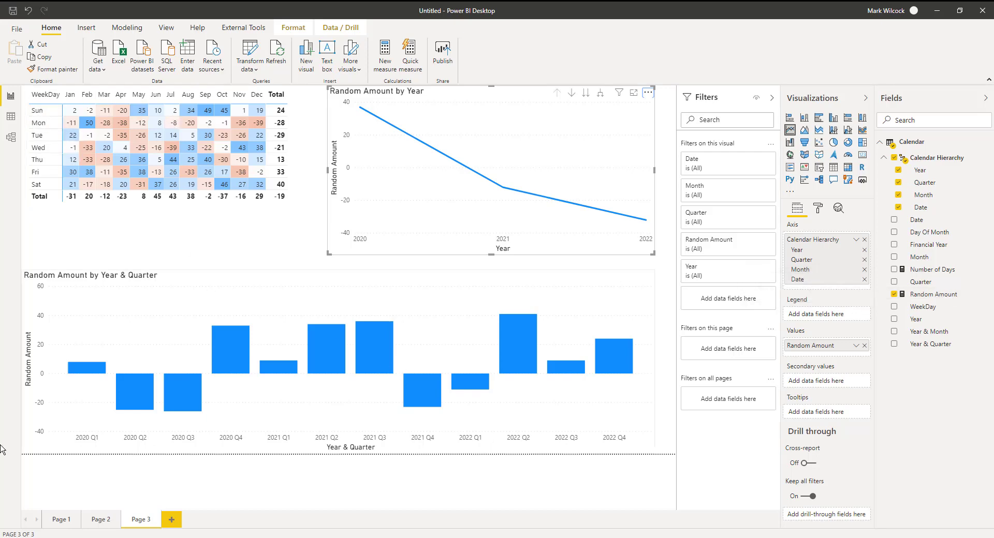
Expand the Page 3 line chart twice so it plots Random Amount by Year, Quarter and Month.
{"action": "left_click", "coordinate": [600, 93]}
{"action": "left_click", "coordinate": [600, 93]}
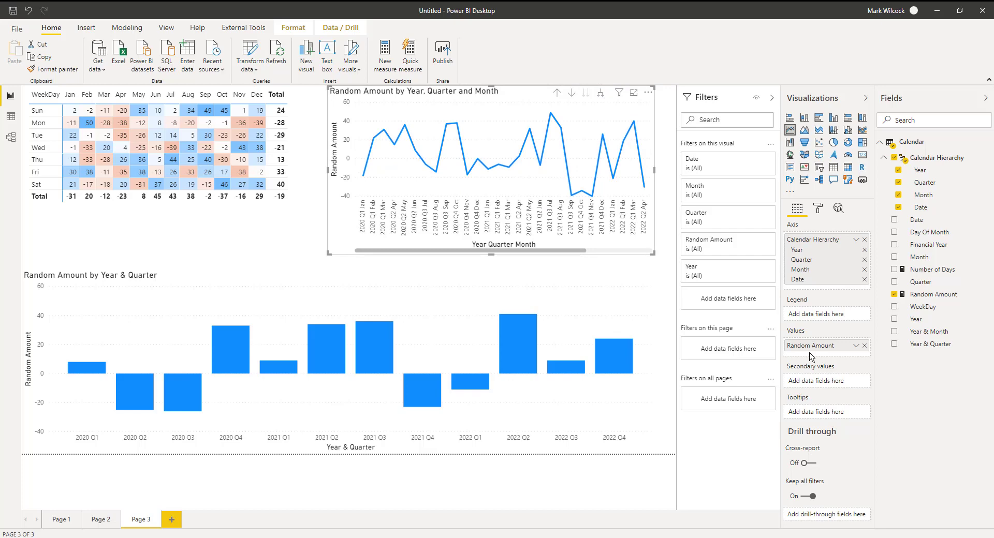